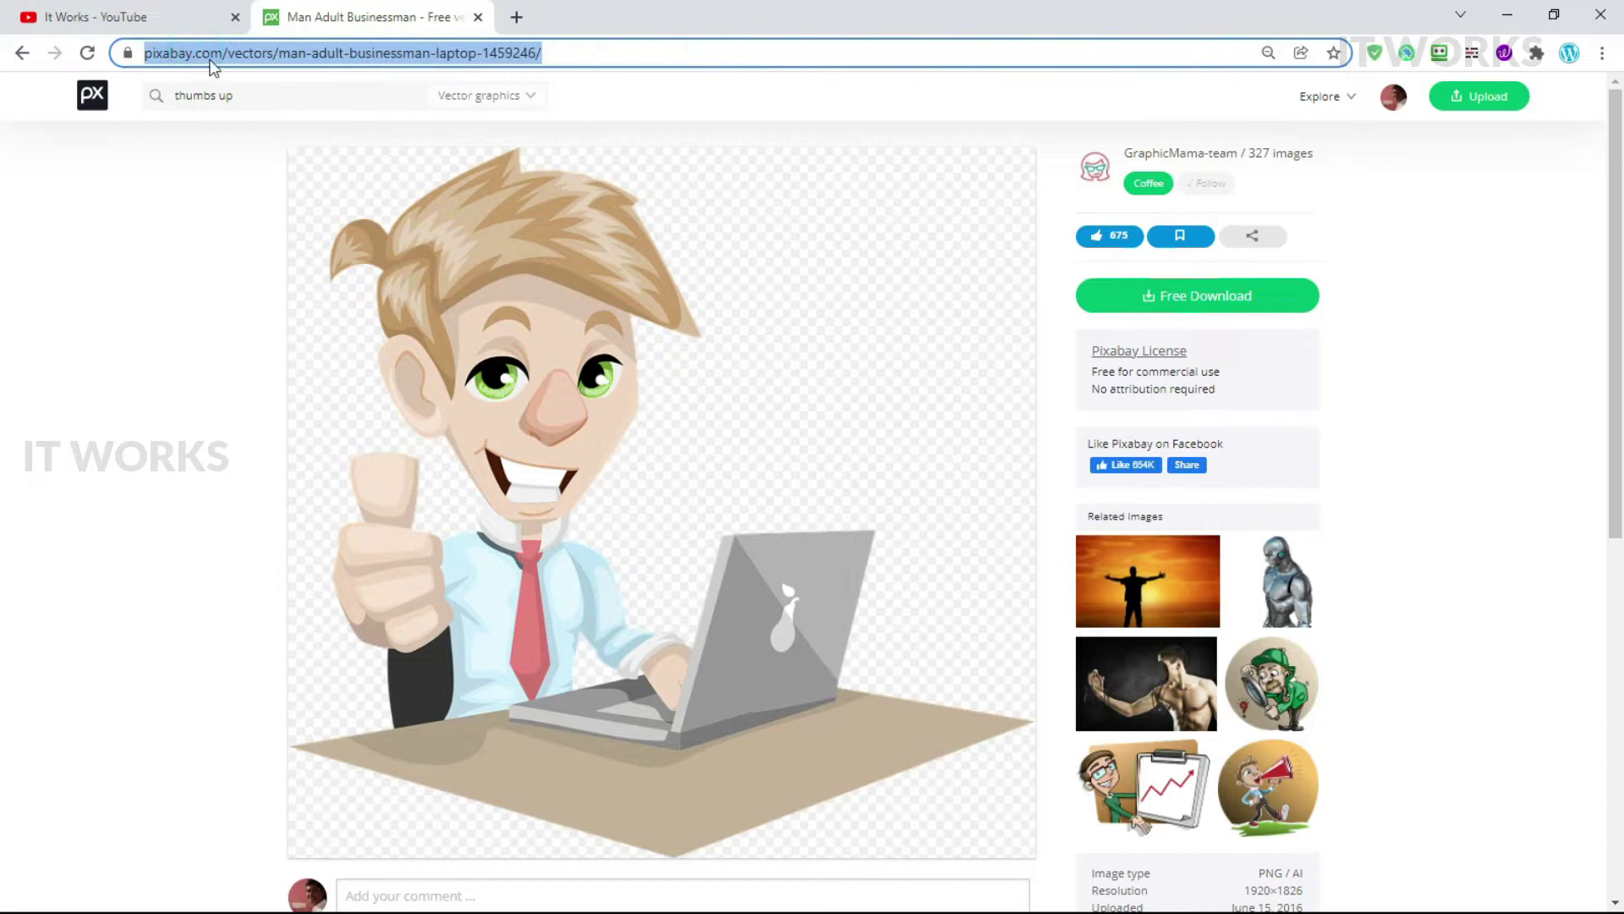
# Search Pixabay for 'thumbs up' images from the home page
pyautogui.click(99, 103)
pyautogui.click(620, 368)
pyautogui.write('thumbs up')
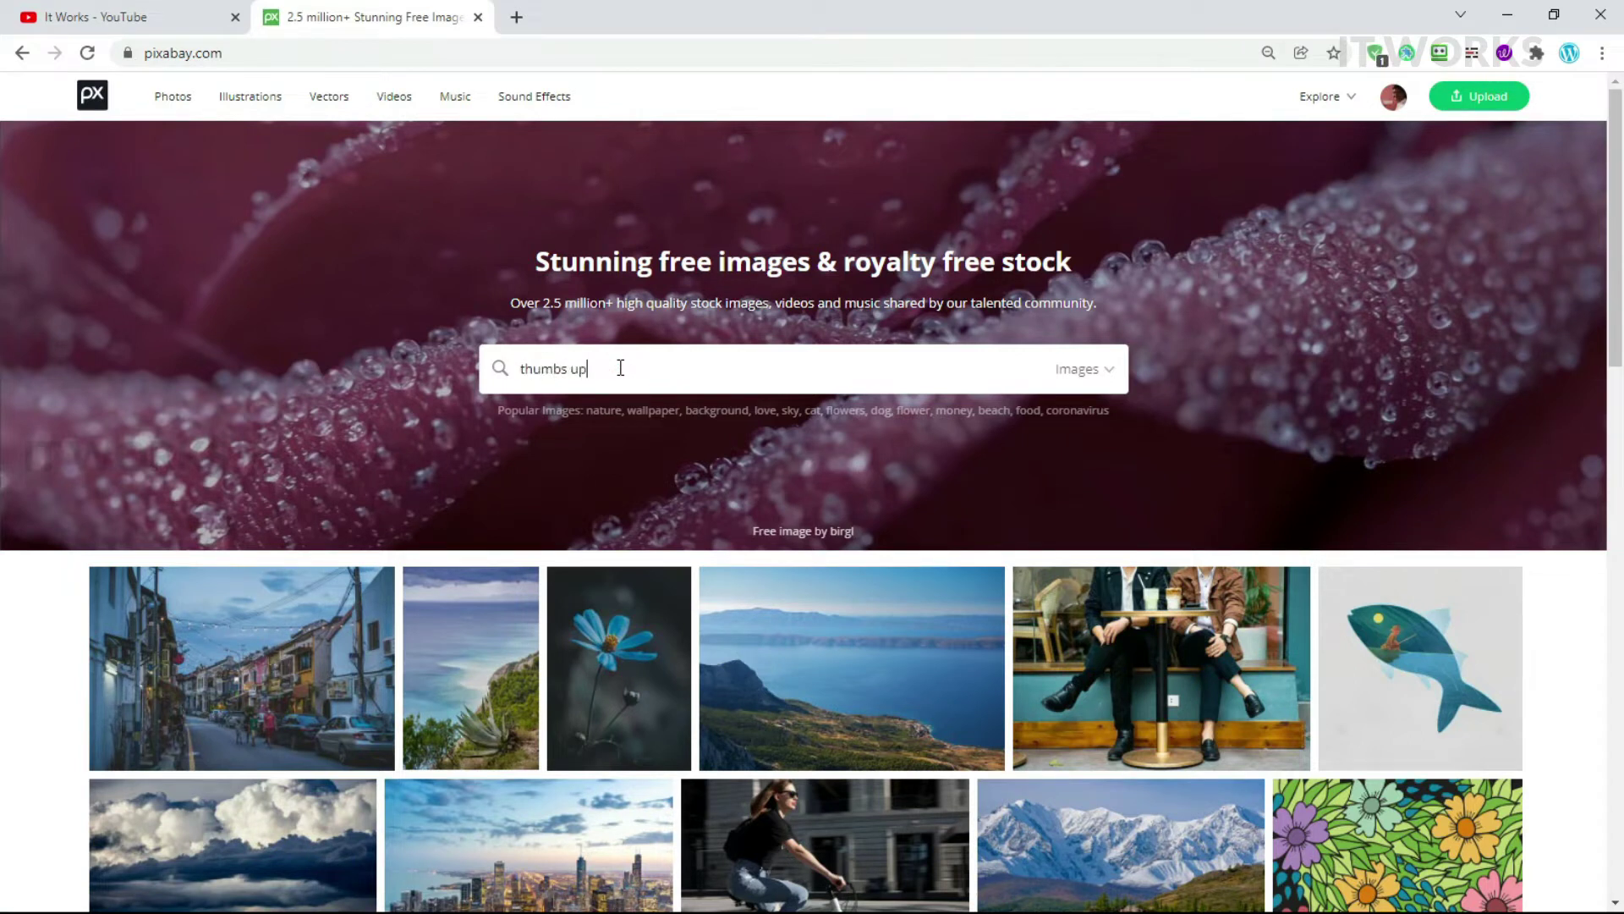
pyautogui.press('Return')
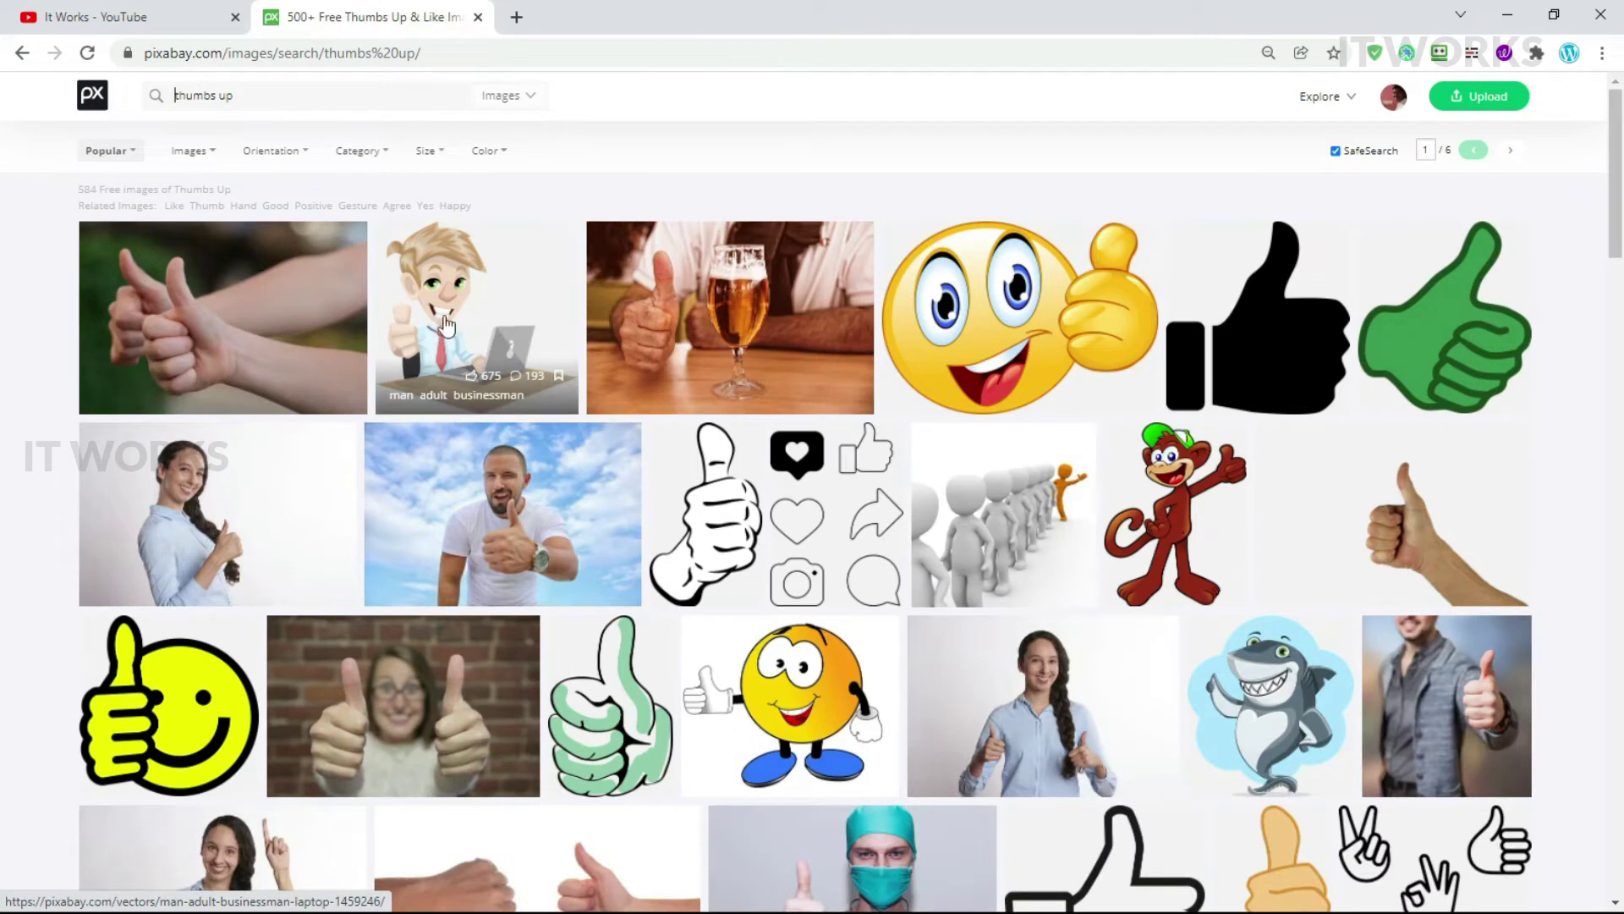
# Open the businessman with laptop vector and start its vector graphic AI download
pyautogui.click(476, 292)
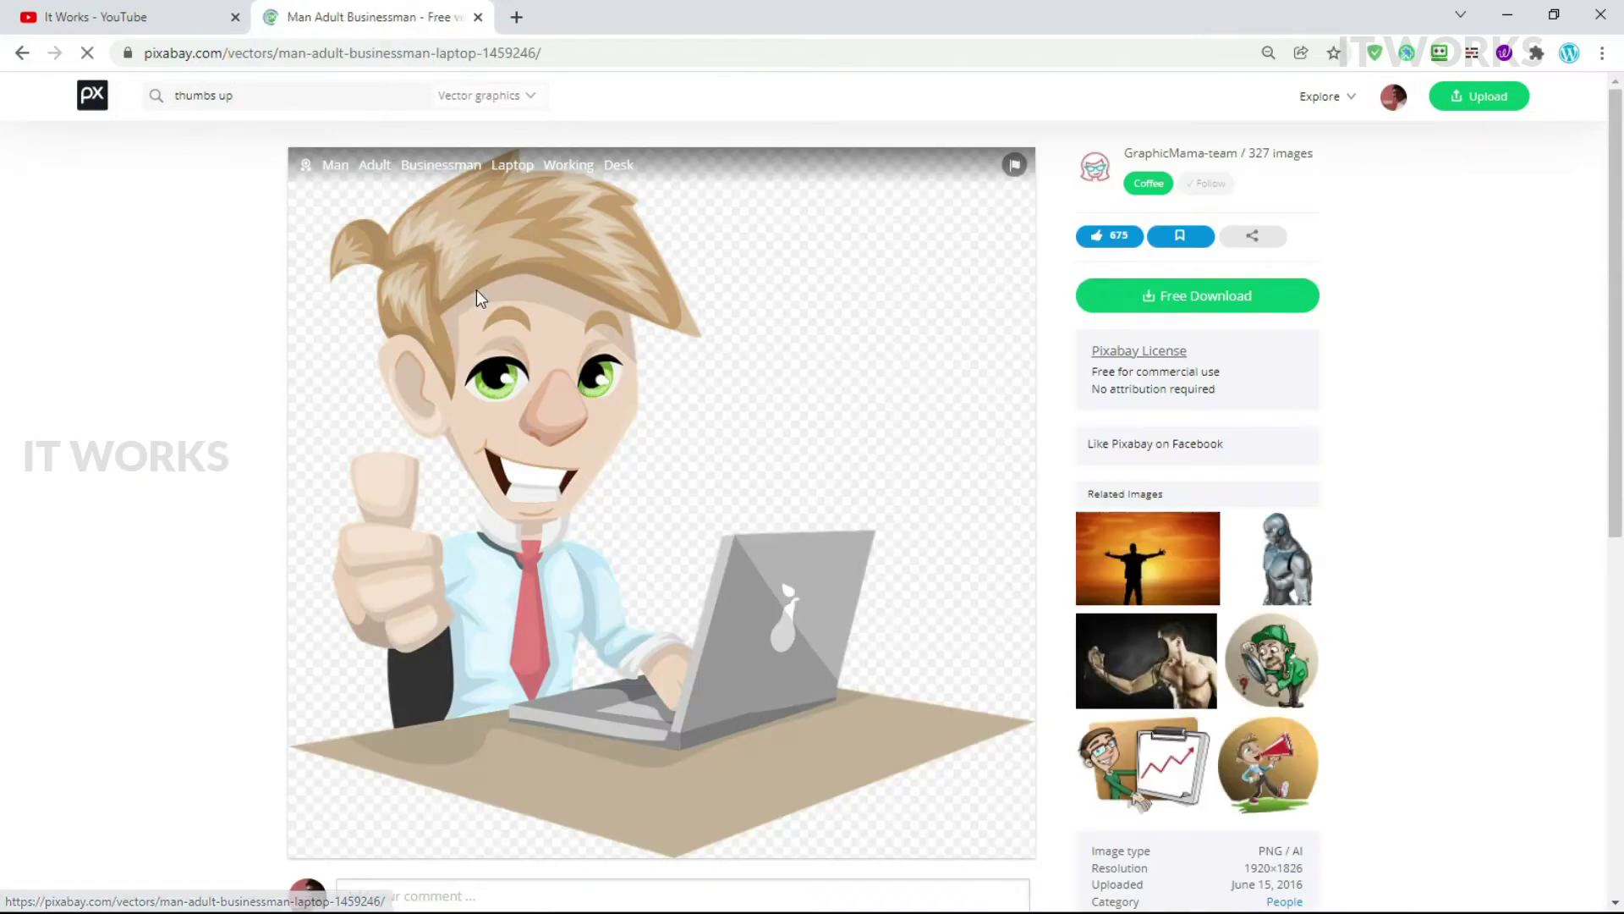
pyautogui.click(1204, 309)
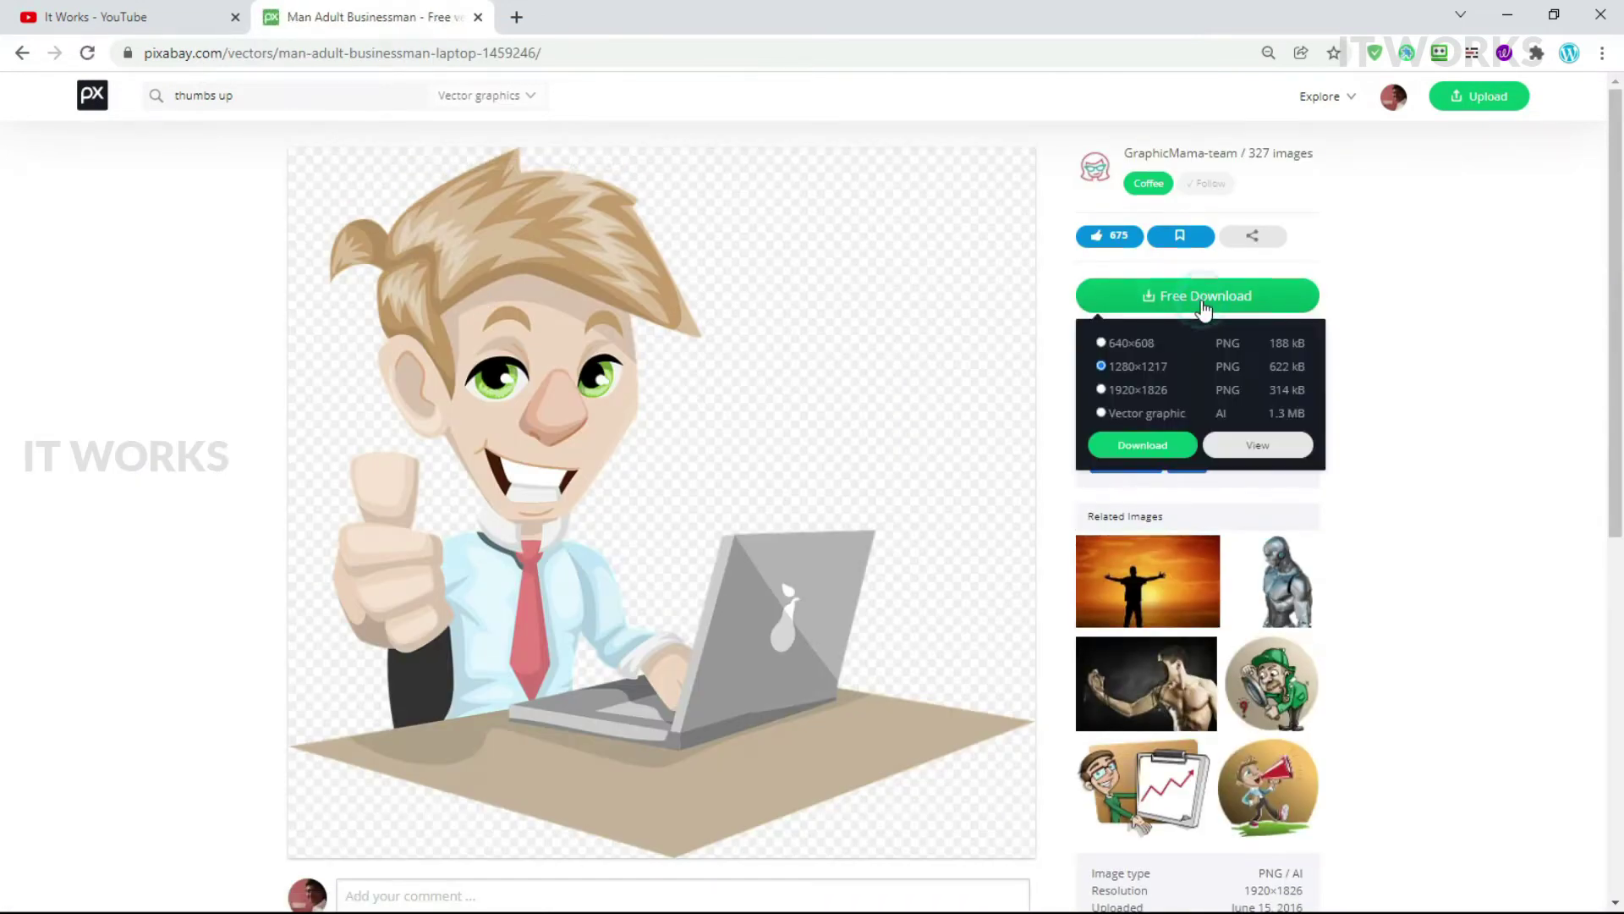
pyautogui.click(1148, 417)
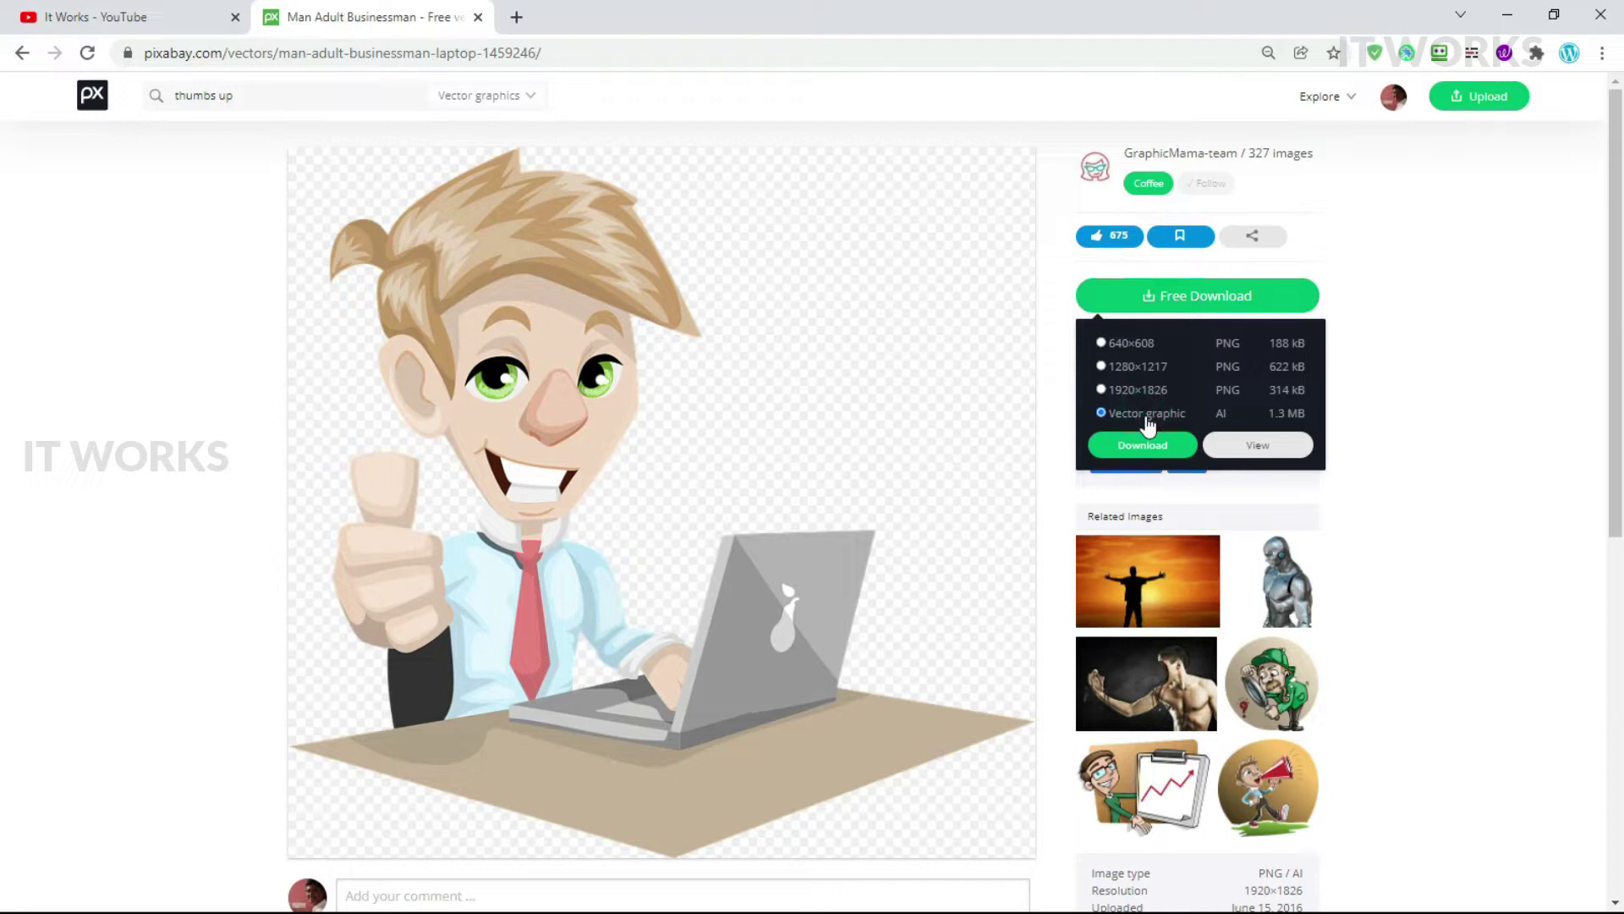
pyautogui.click(1144, 446)
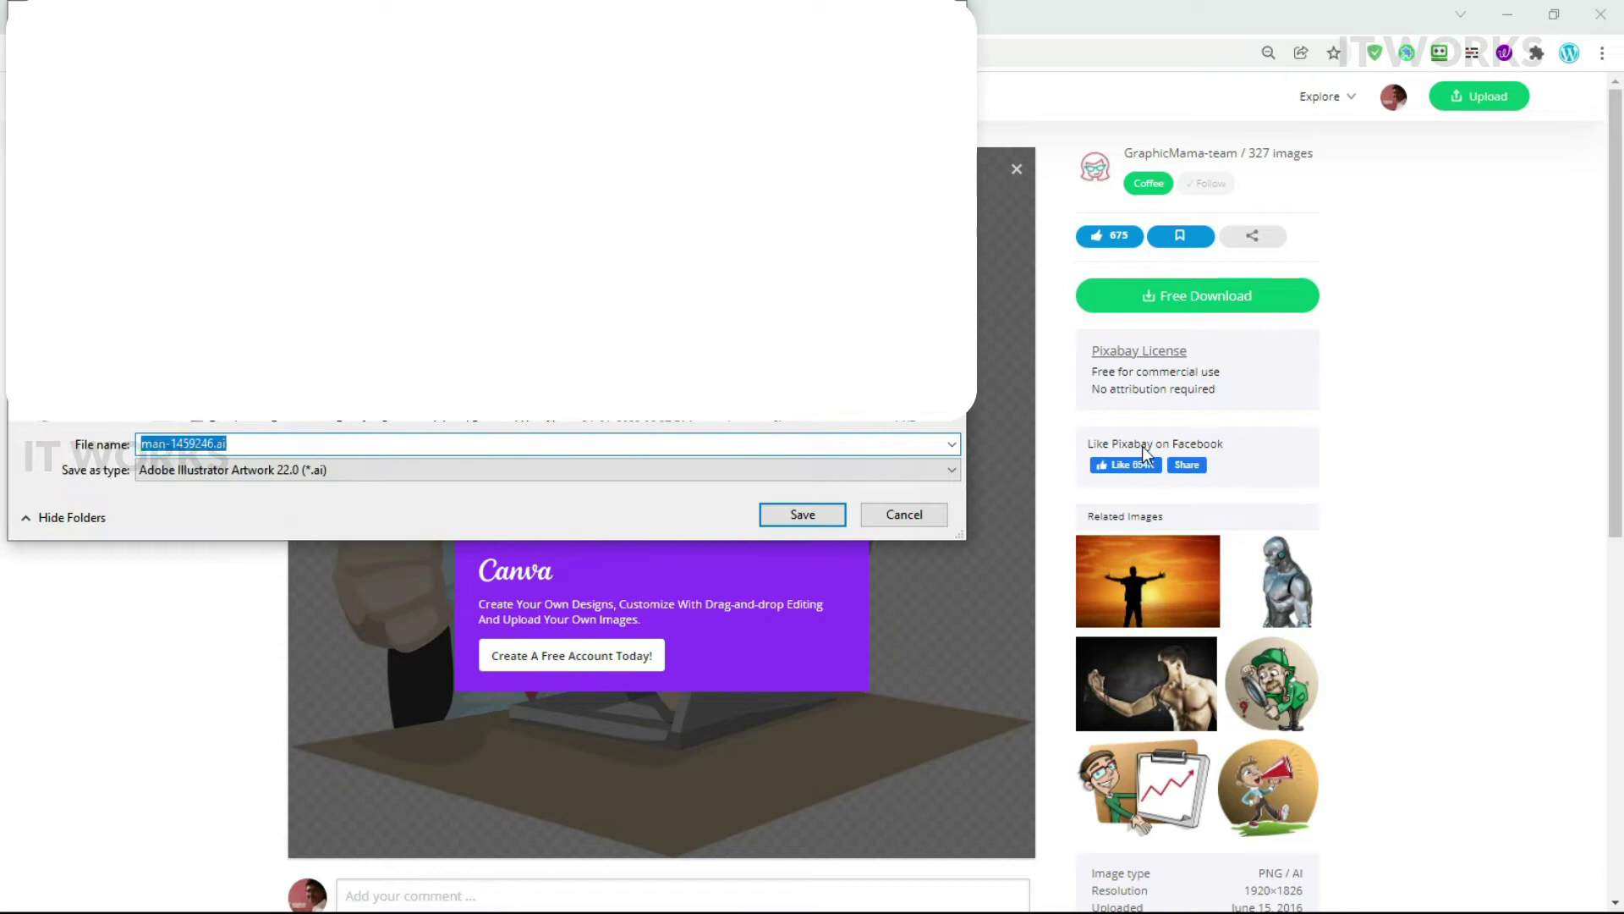
# Save man-1459246.ai and drag it from the download bar into Inkscape
pyautogui.click(804, 516)
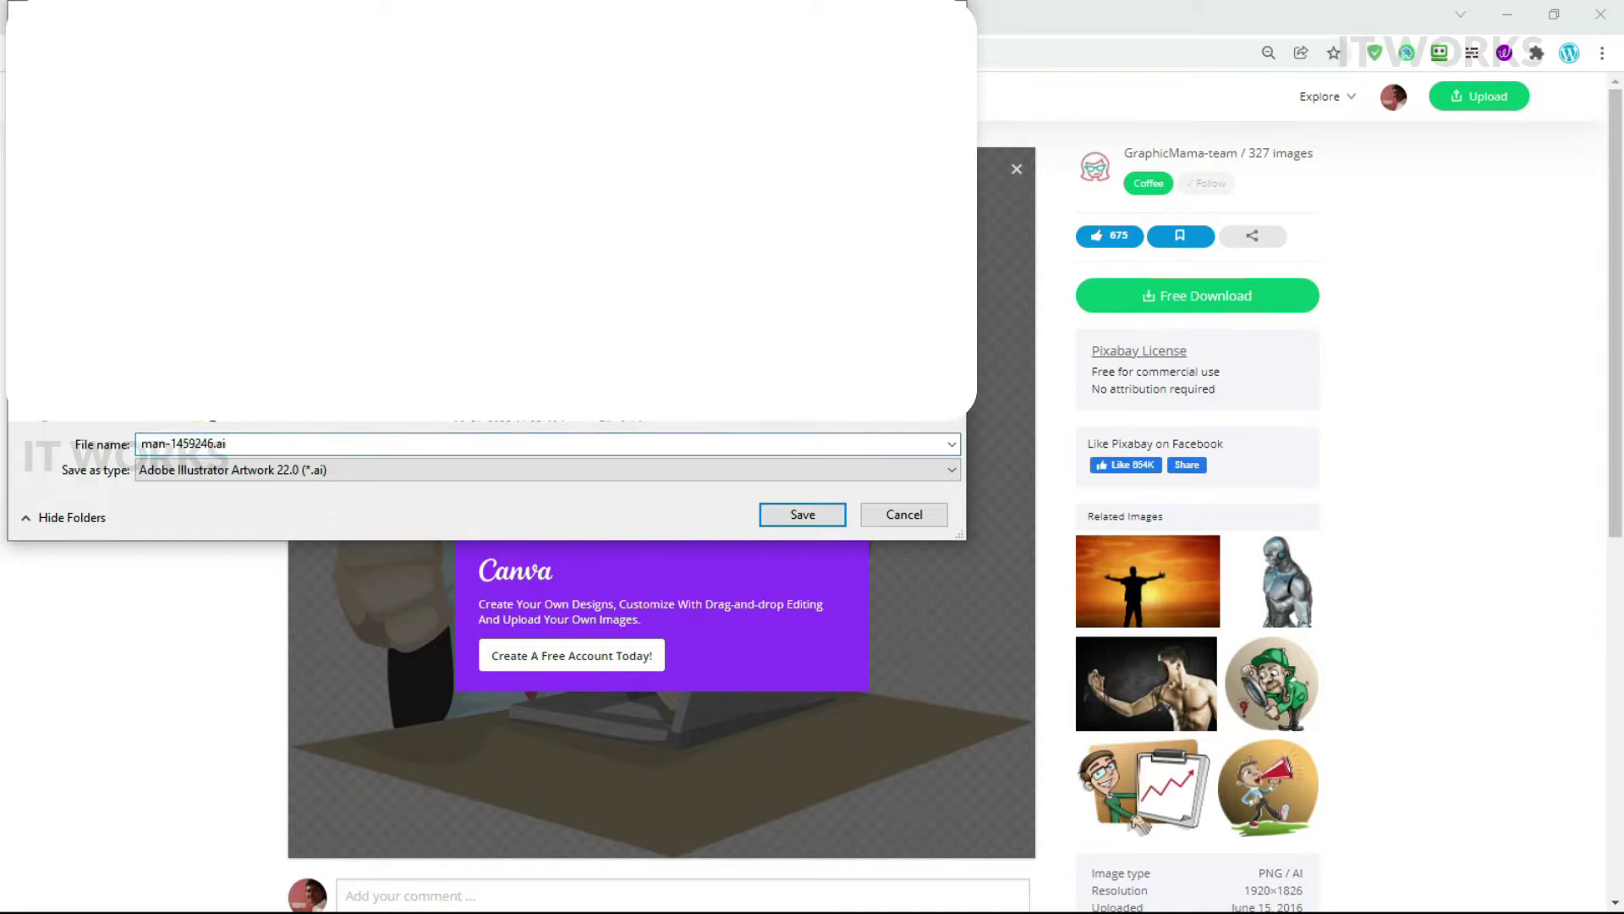
pyautogui.click(818, 518)
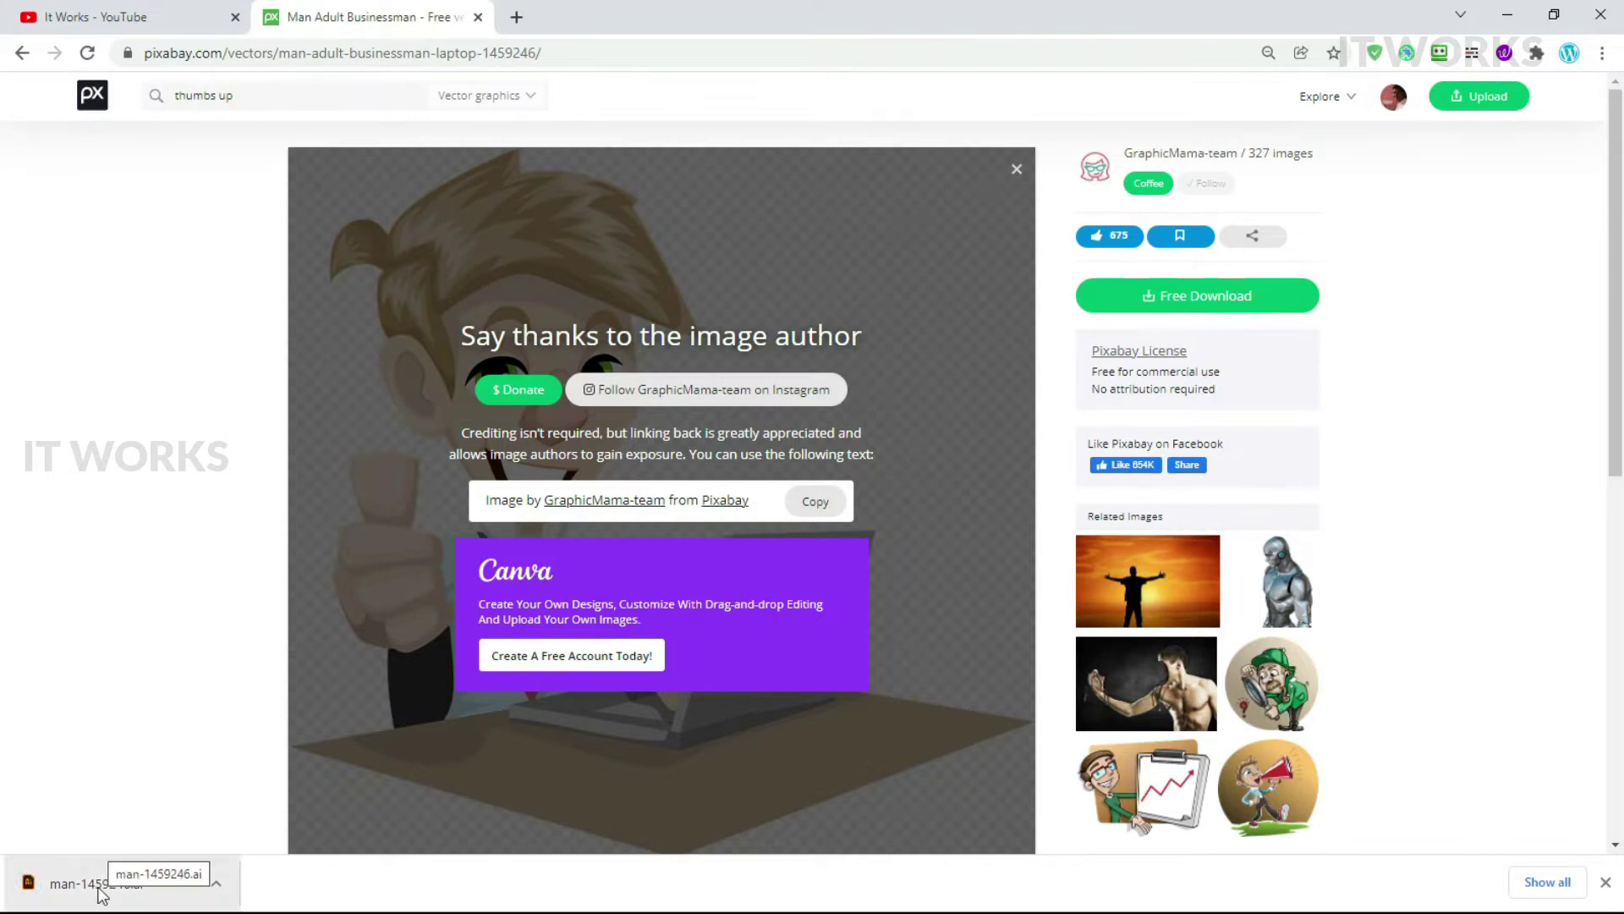
pyautogui.moveTo(80, 895); pyautogui.dragTo(902, 449)
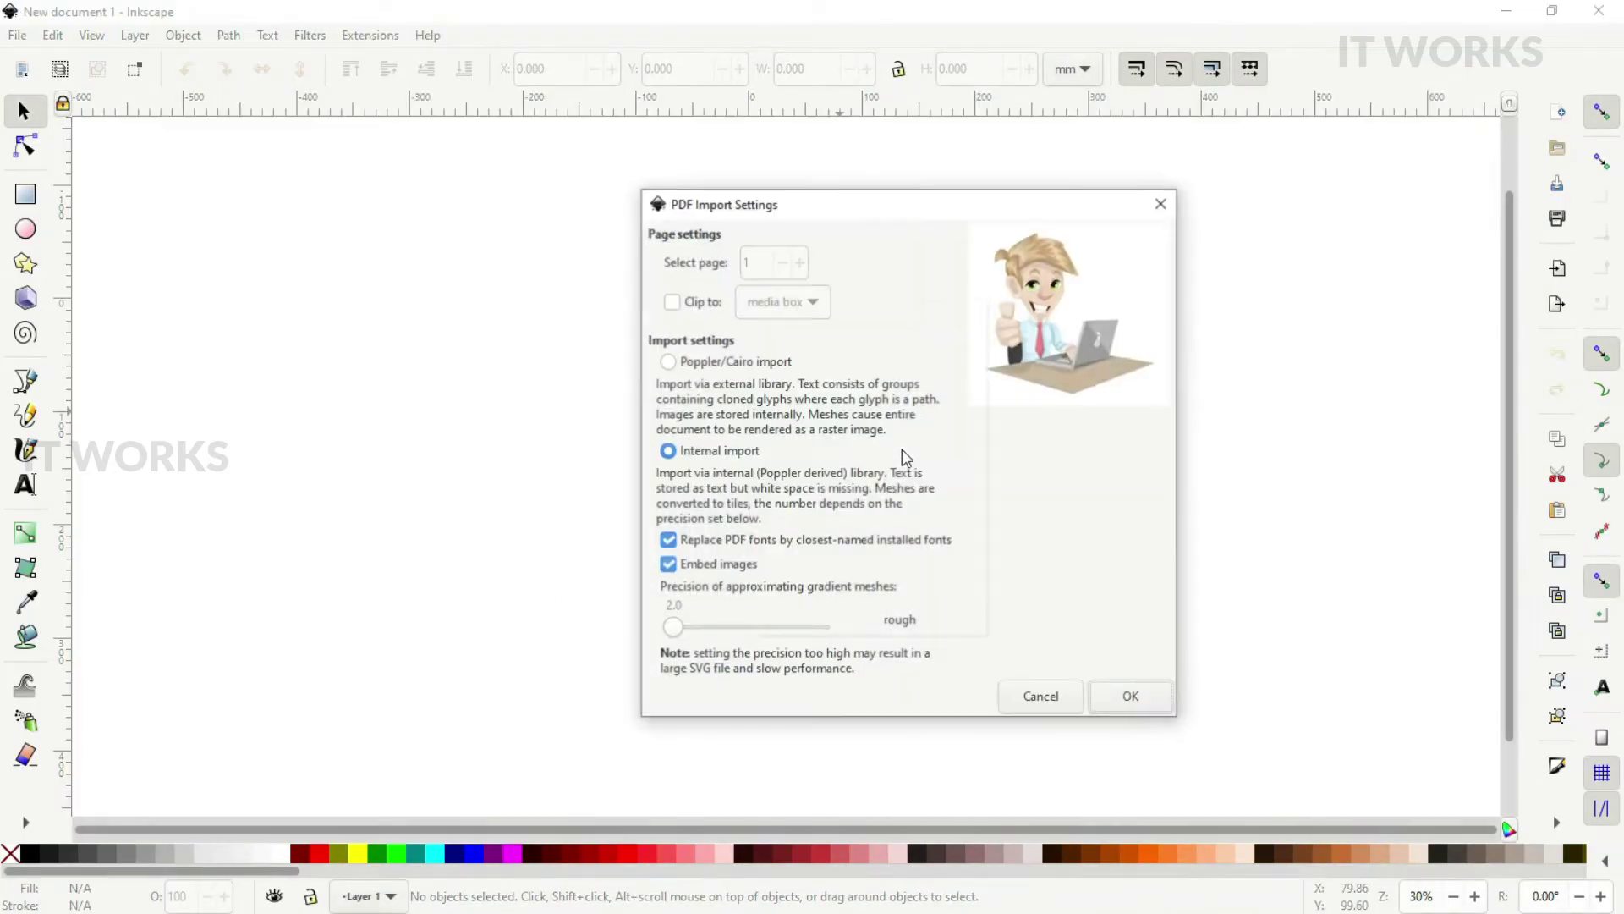
# Import the AI file with Replace PDF fonts and Embed images unchecked, then move the group right and down
pyautogui.click(745, 565)
pyautogui.click(738, 541)
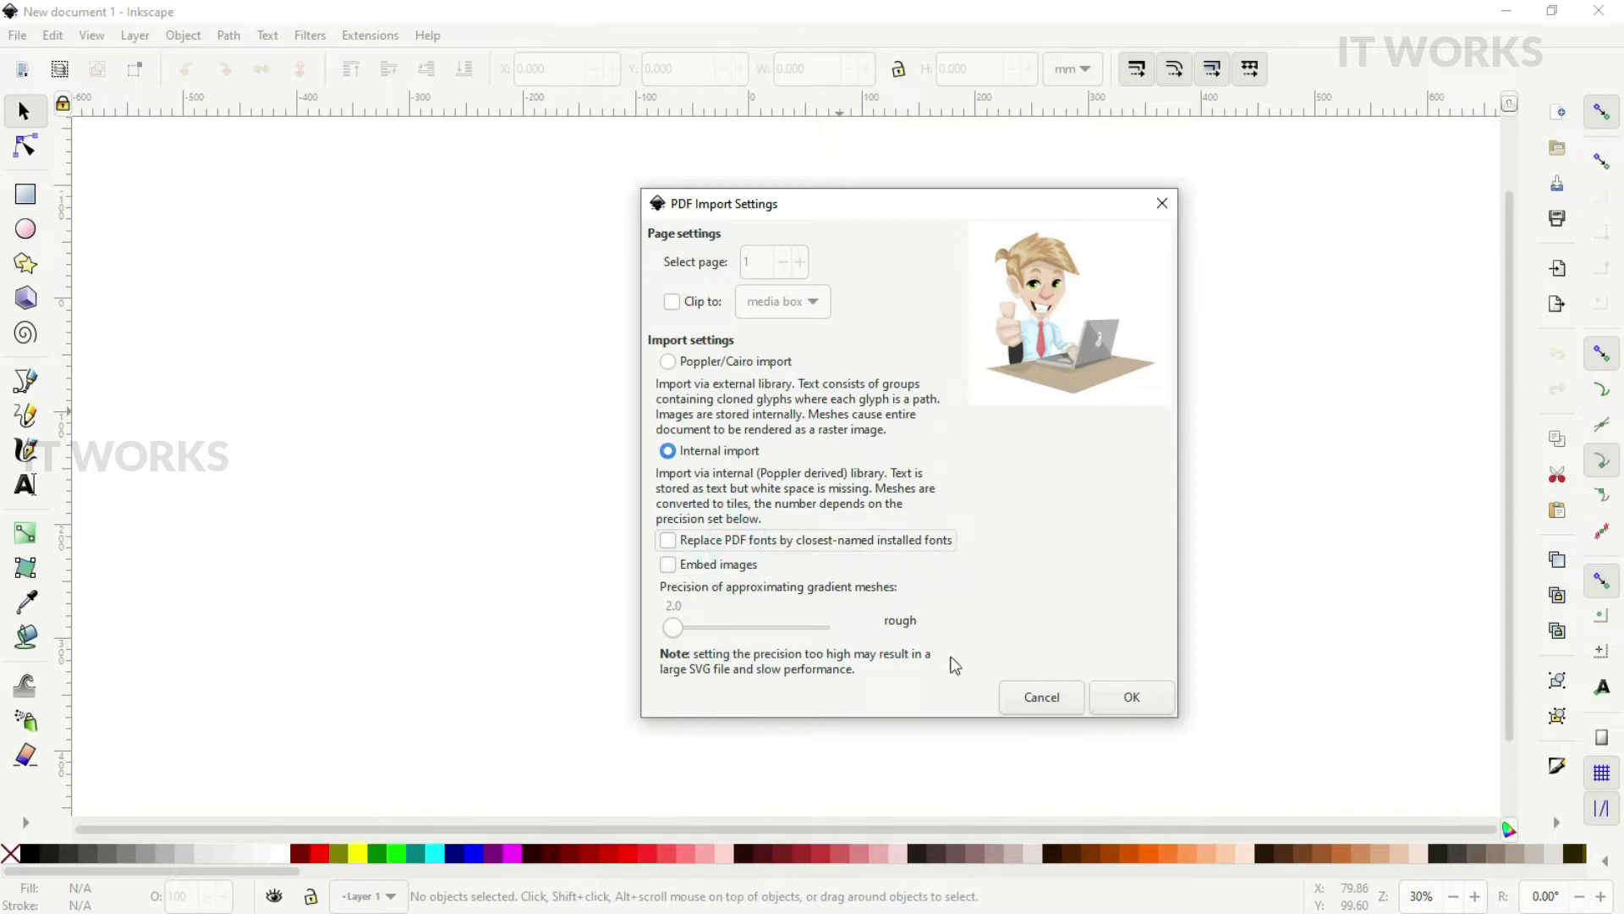
pyautogui.click(1109, 699)
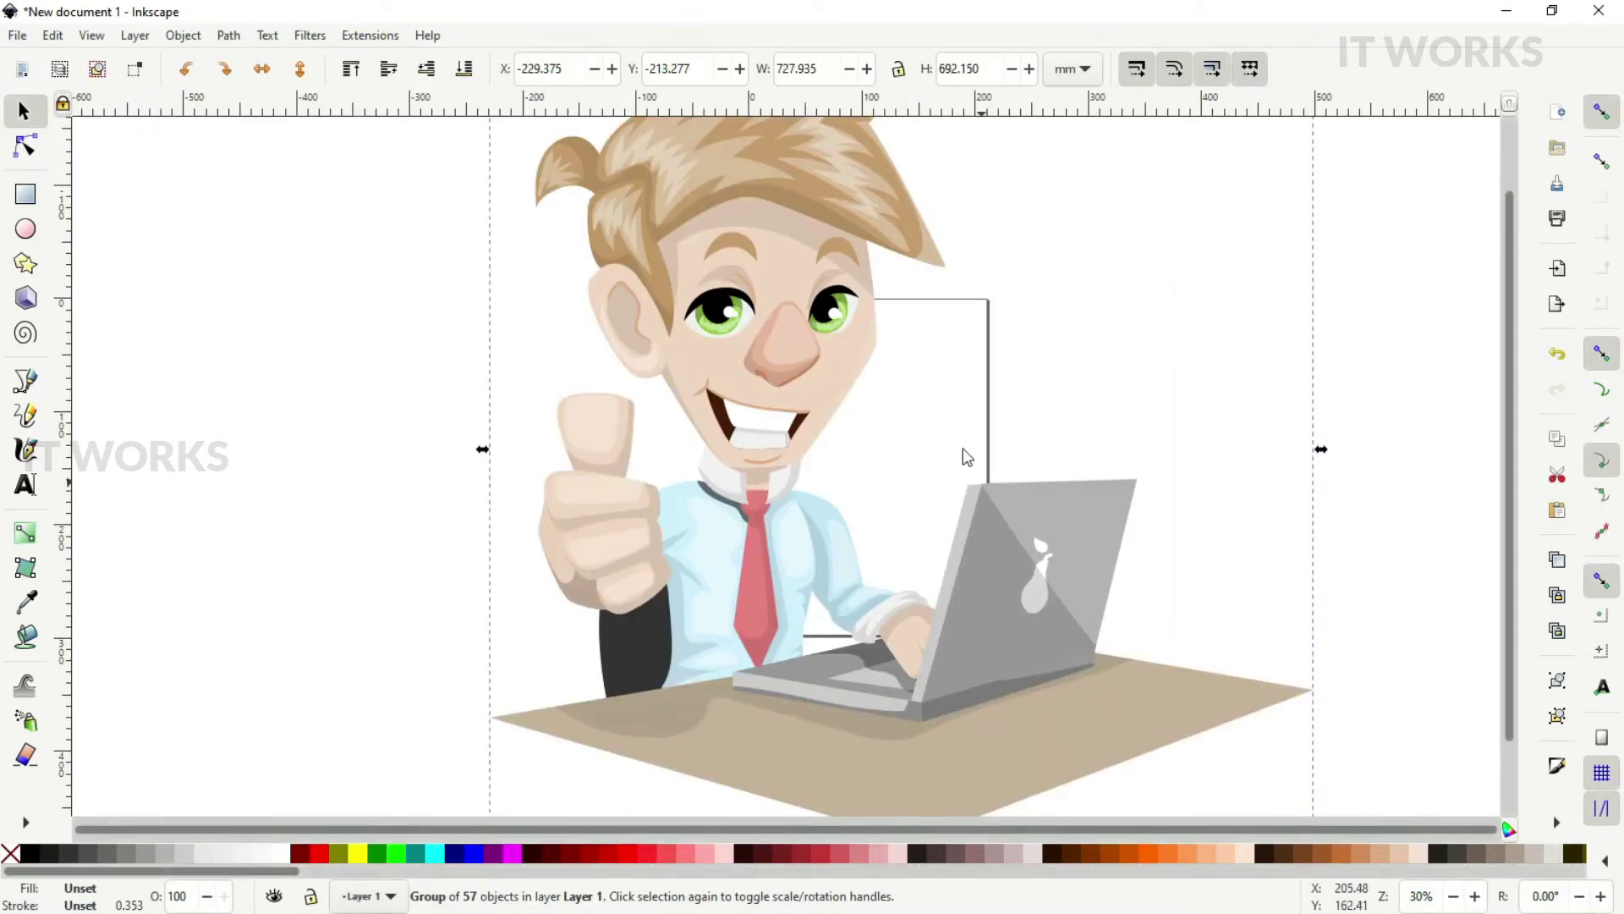
pyautogui.scroll(-2, 794, 358)
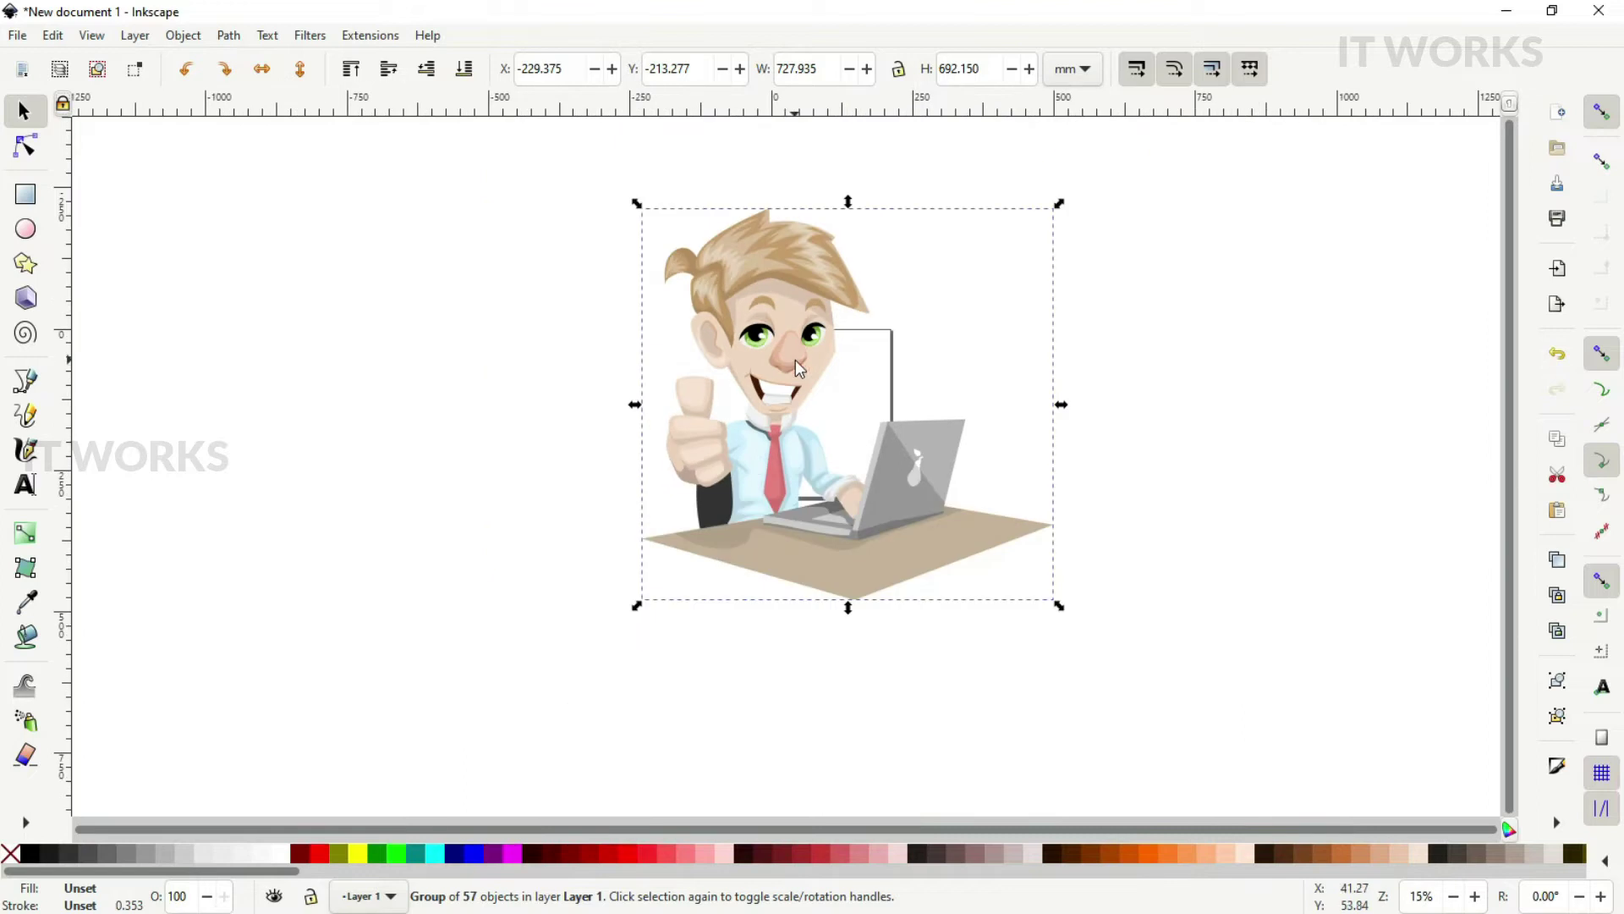
pyautogui.click(748, 412)
pyautogui.click(718, 529)
pyautogui.moveTo(718, 528); pyautogui.dragTo(784, 560)
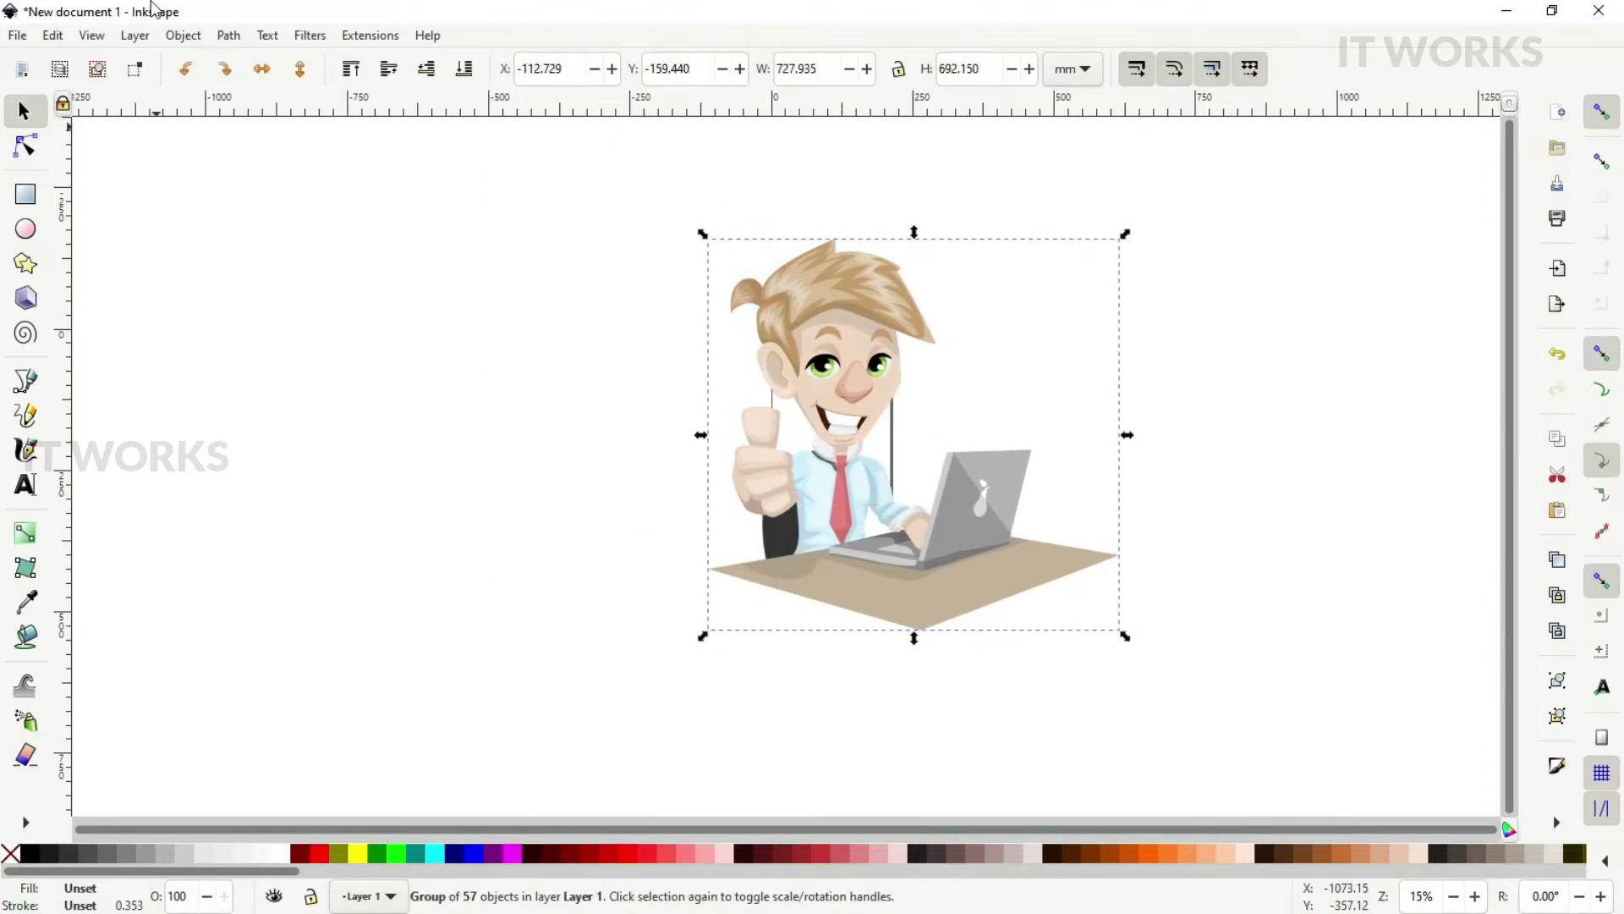
# Check Help > About Inkscape, which shows version 1.1.1, then close it
pyautogui.click(427, 35)
pyautogui.click(488, 346)
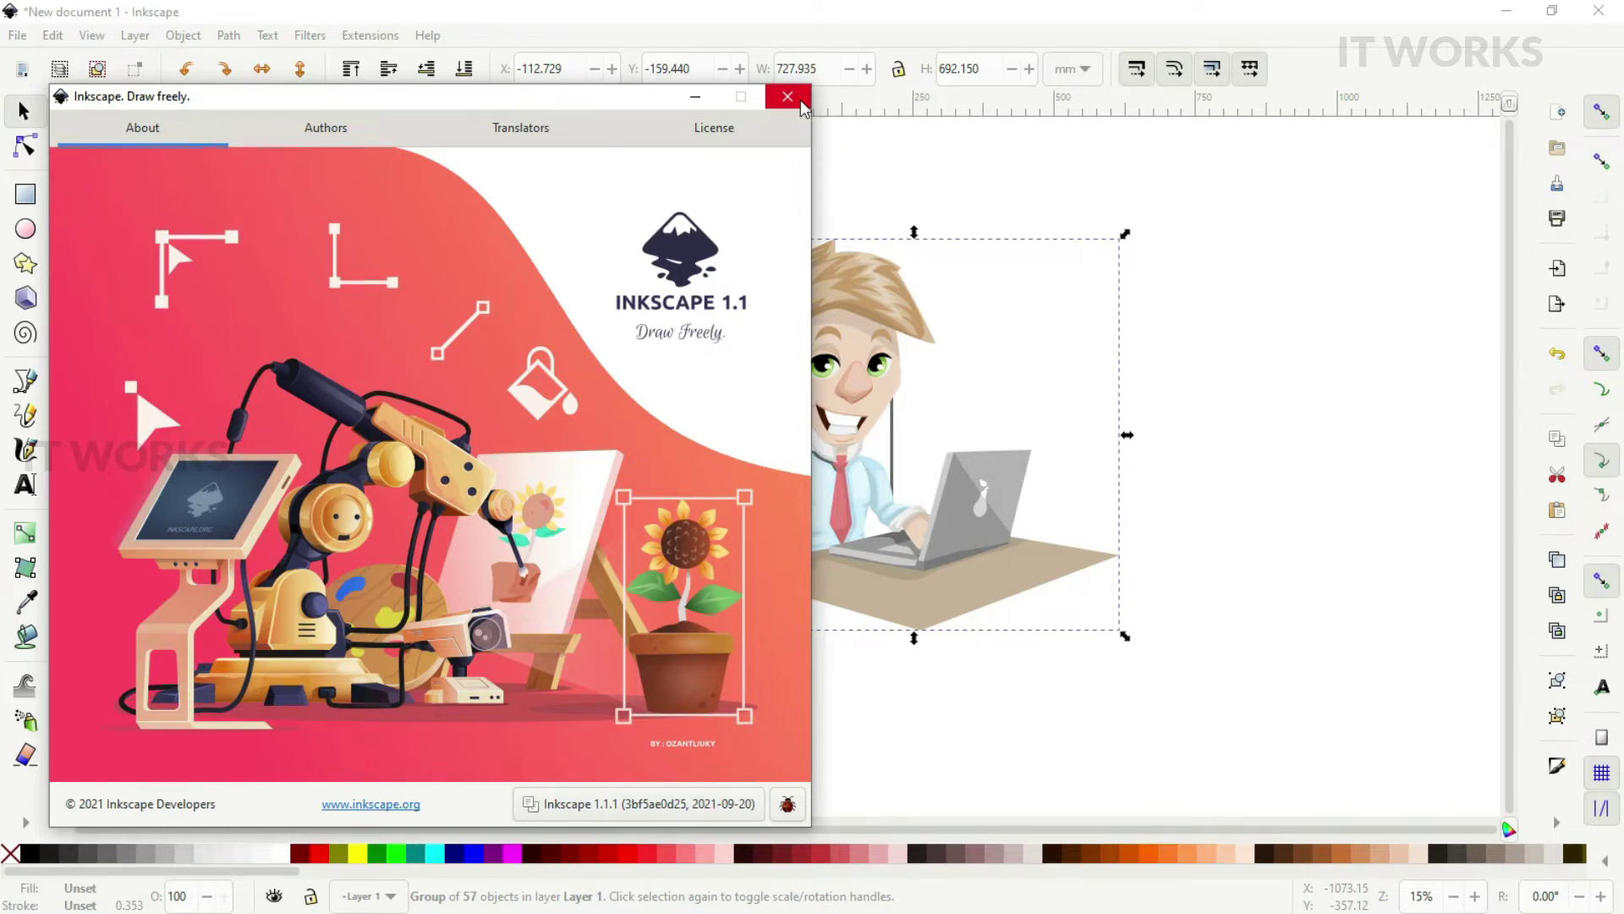
pyautogui.click(788, 96)
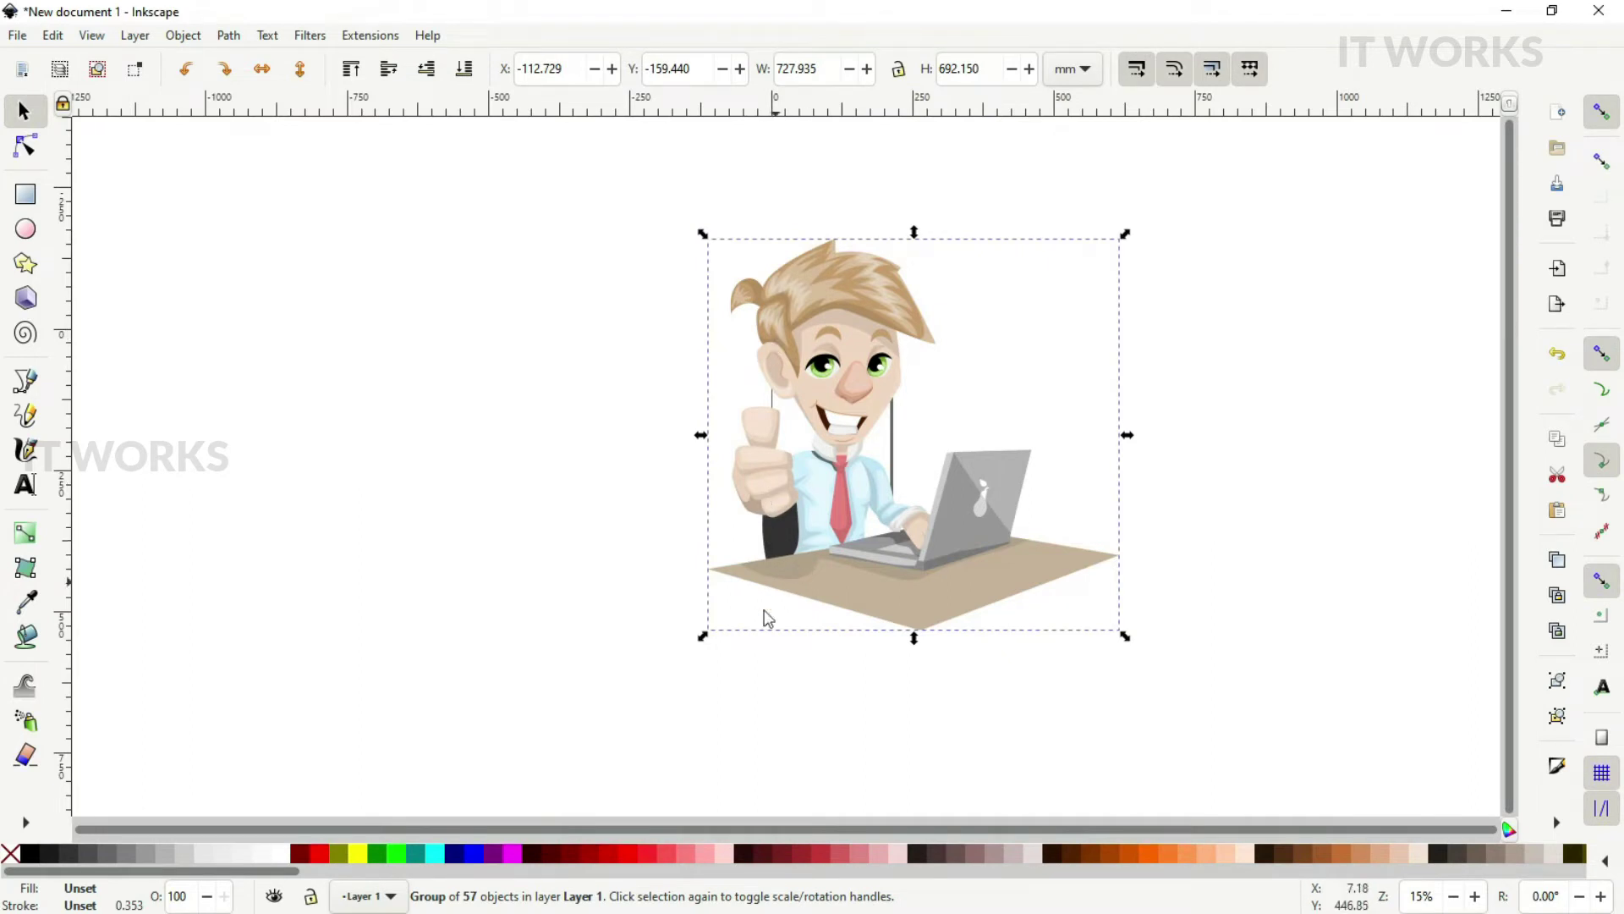
# Shrink the businessman to about half size and ungroup him into separate parts
pyautogui.moveTo(702, 636); pyautogui.dragTo(825, 400)
pyautogui.keyDown('ctrl'); pyautogui.scroll(5, 825, 400); pyautogui.keyUp('ctrl')
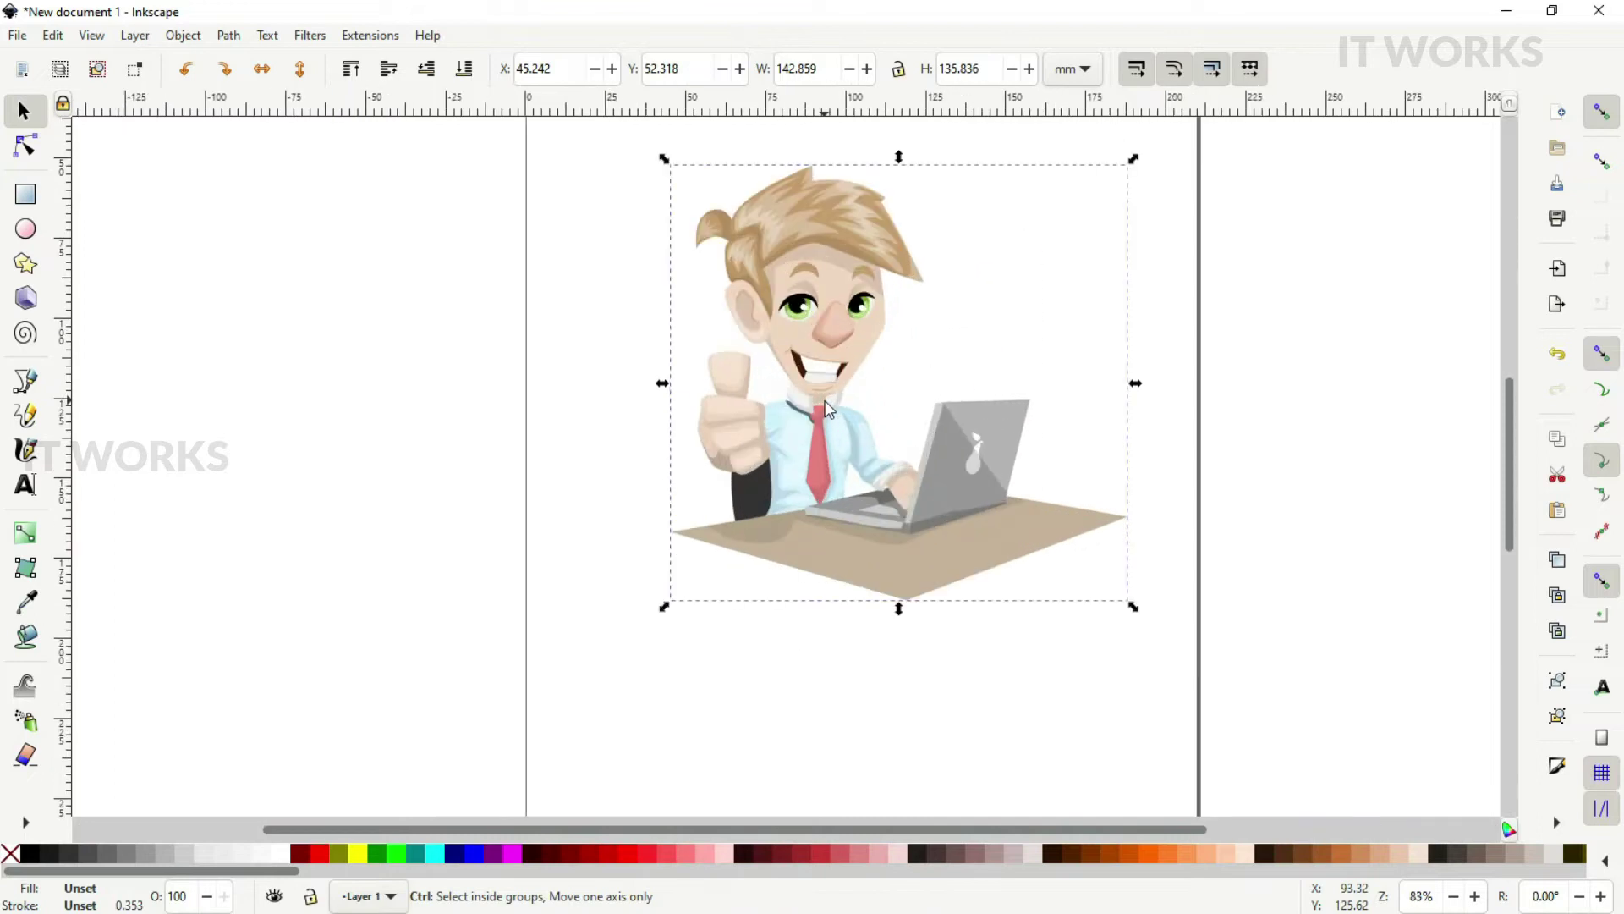
pyautogui.rightClick(825, 286)
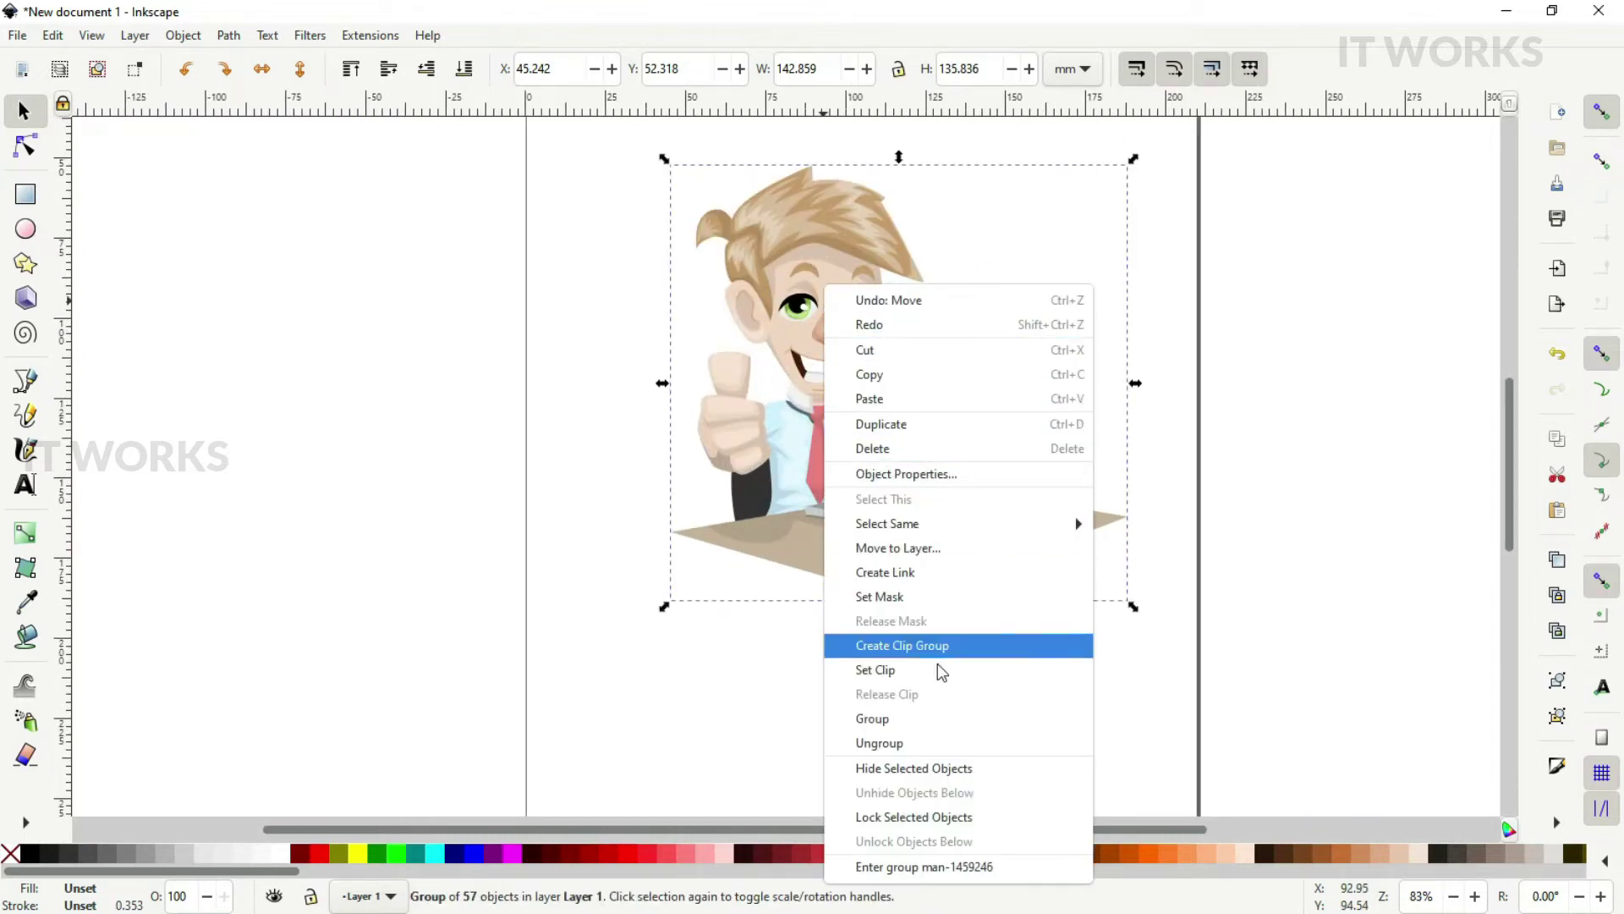
pyautogui.click(930, 743)
# Test-select the head and fist groups, then clear the selection
pyautogui.click(902, 733)
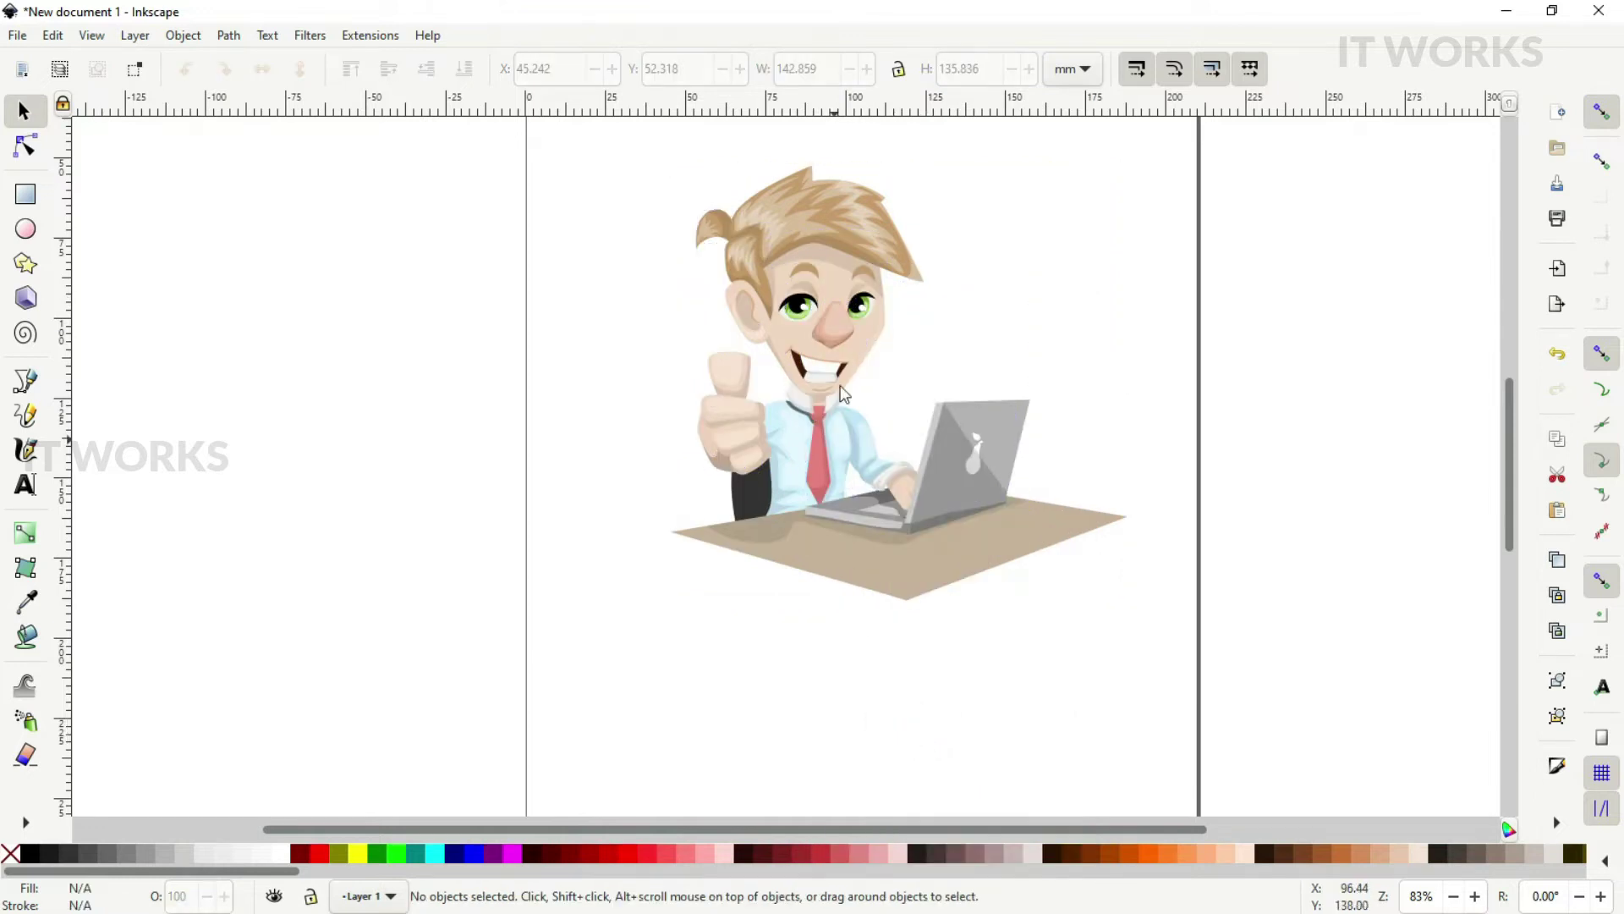
pyautogui.moveTo(830, 264); pyautogui.dragTo(902, 261)
pyautogui.click(751, 448)
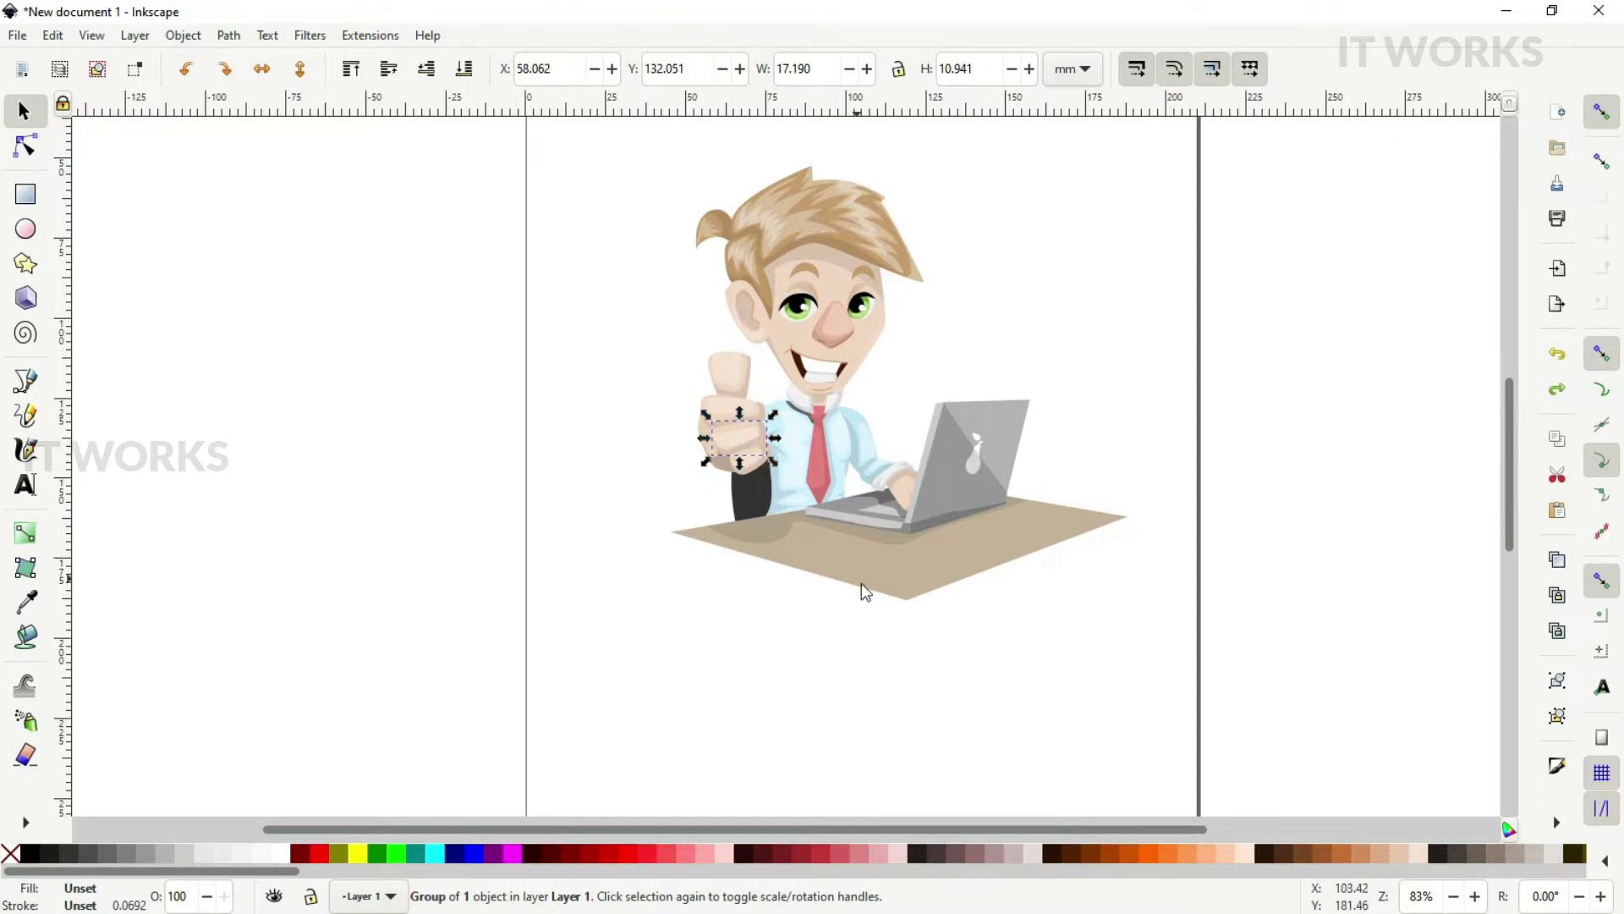
pyautogui.click(934, 668)
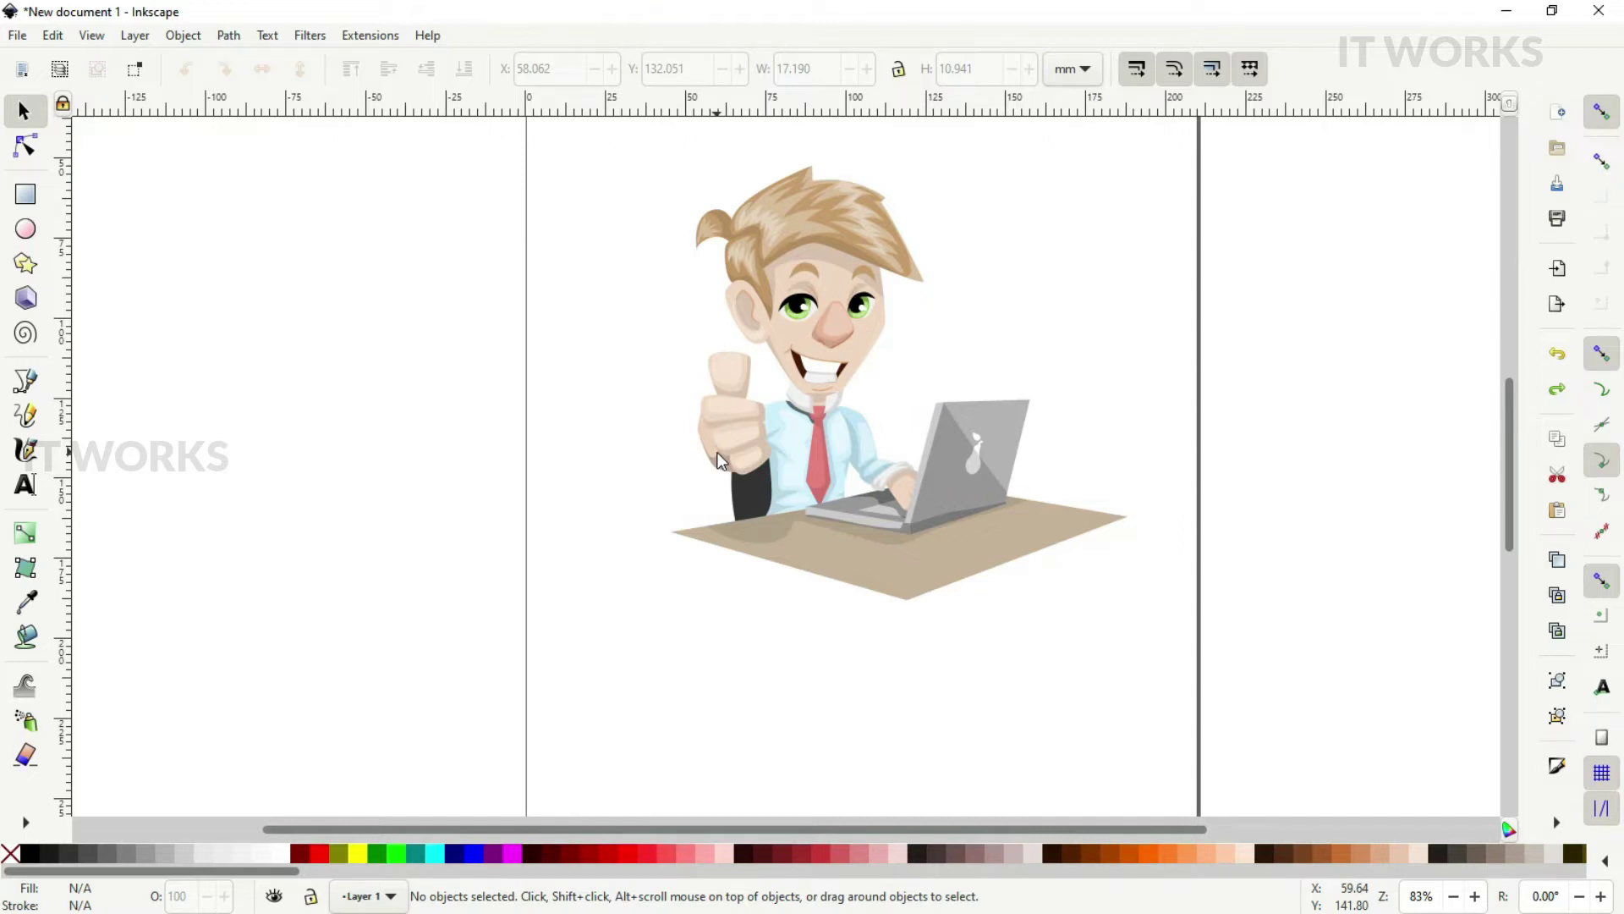
pyautogui.moveTo(667, 154); pyautogui.dragTo(953, 400)
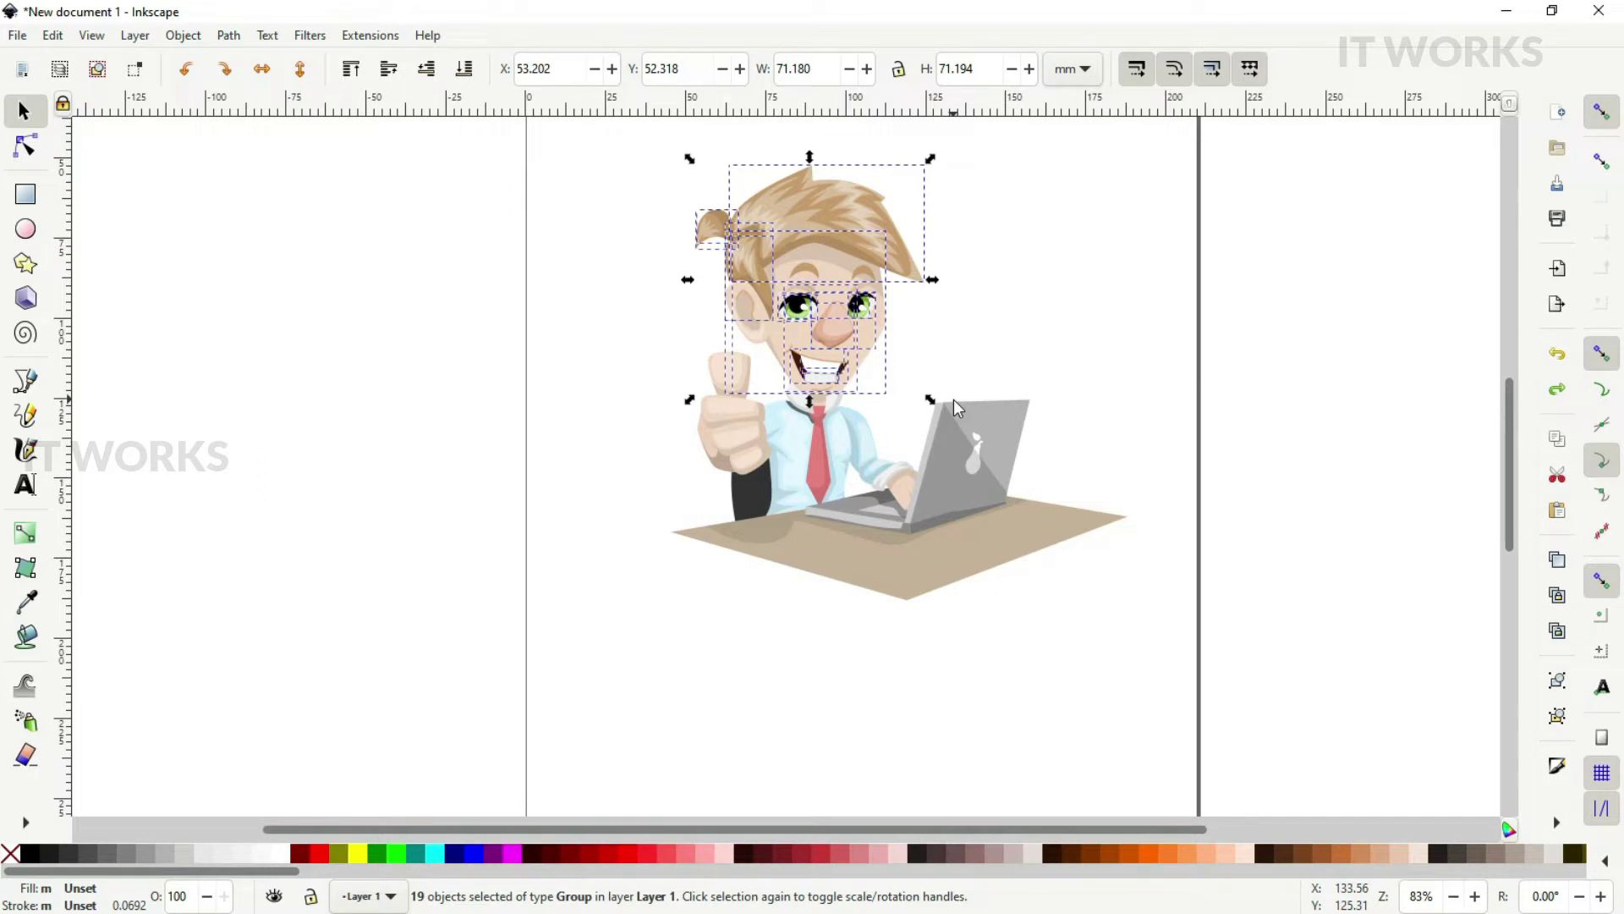
pyautogui.click(1004, 303)
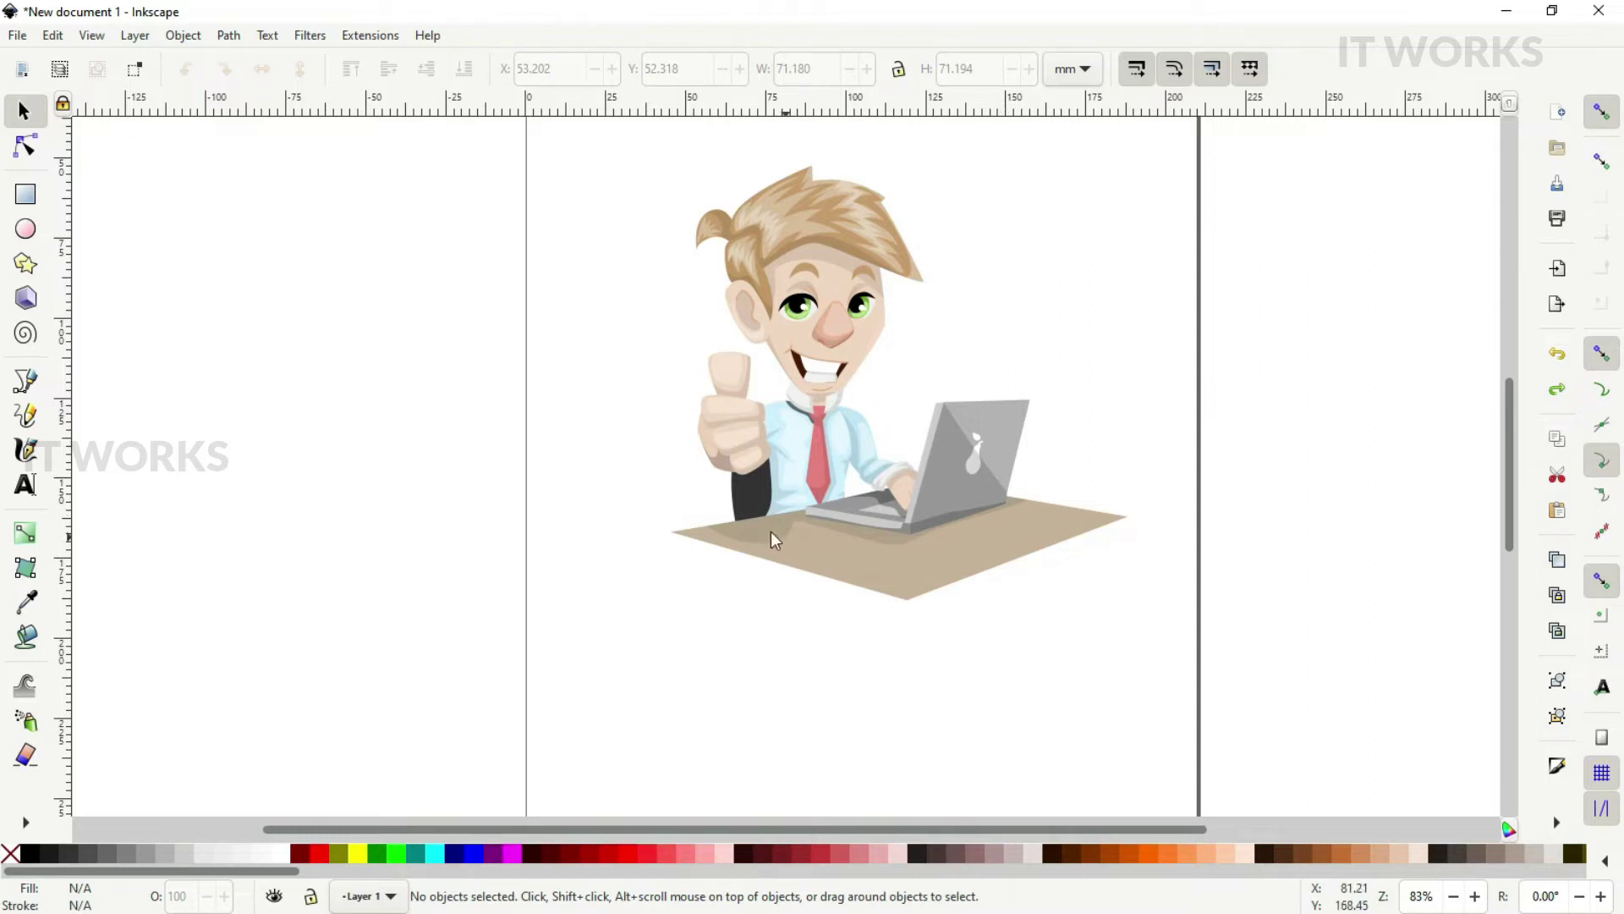
# Pull the 10 thumbs-up hand pieces left, group them, and nudge the group slightly right
pyautogui.moveTo(685, 348); pyautogui.dragTo(774, 489)
pyautogui.moveTo(732, 373); pyautogui.dragTo(594, 373)
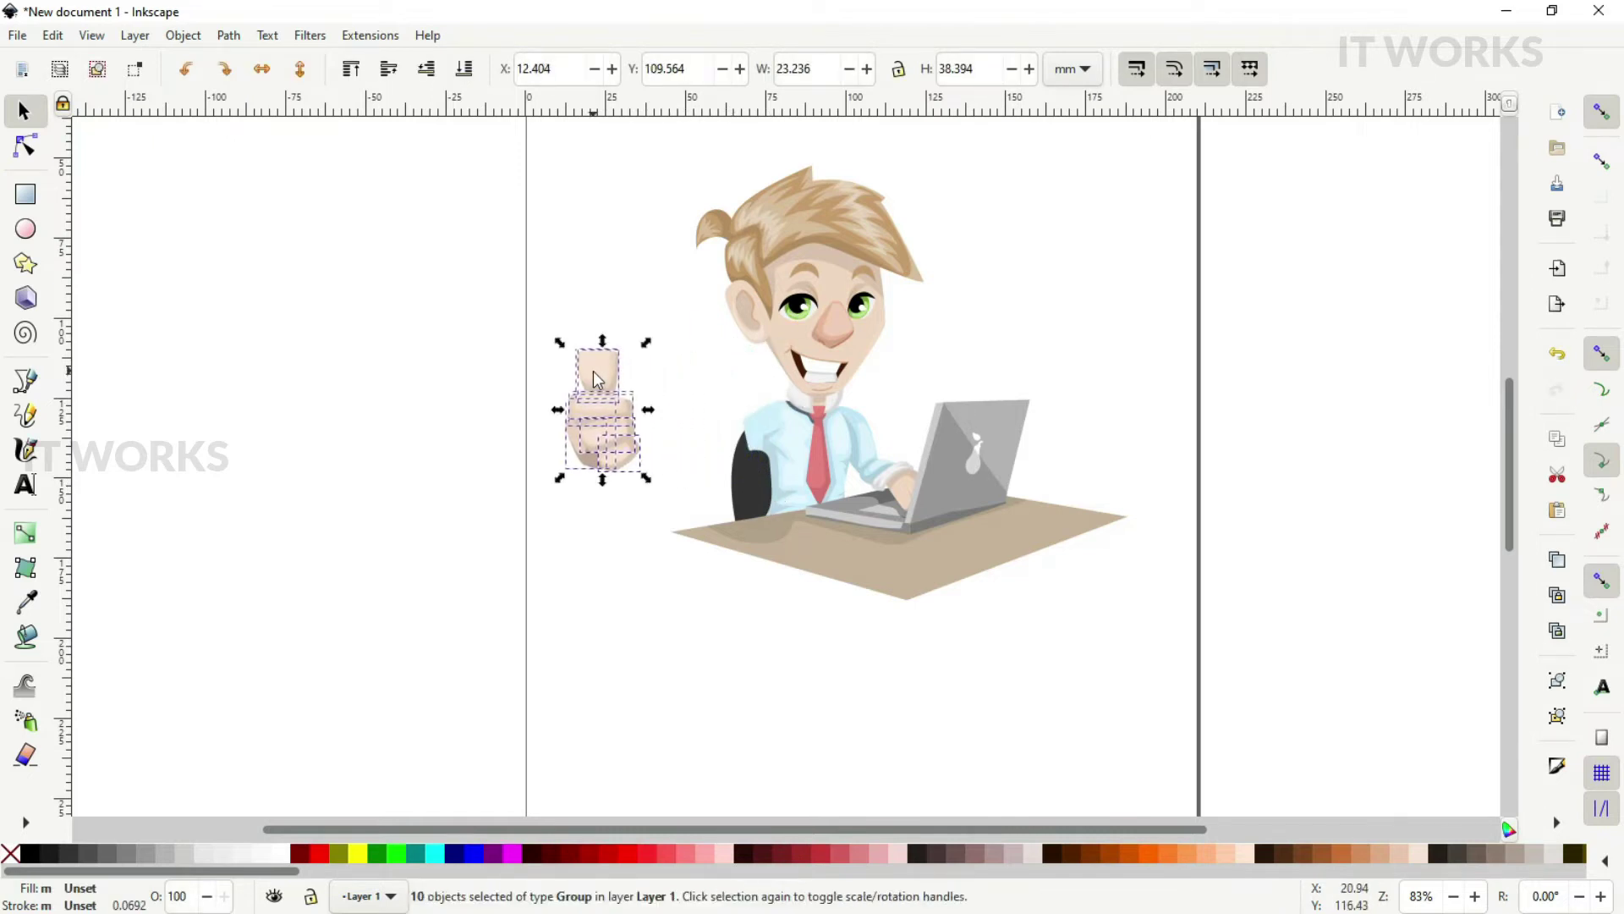
pyautogui.rightClick(594, 372)
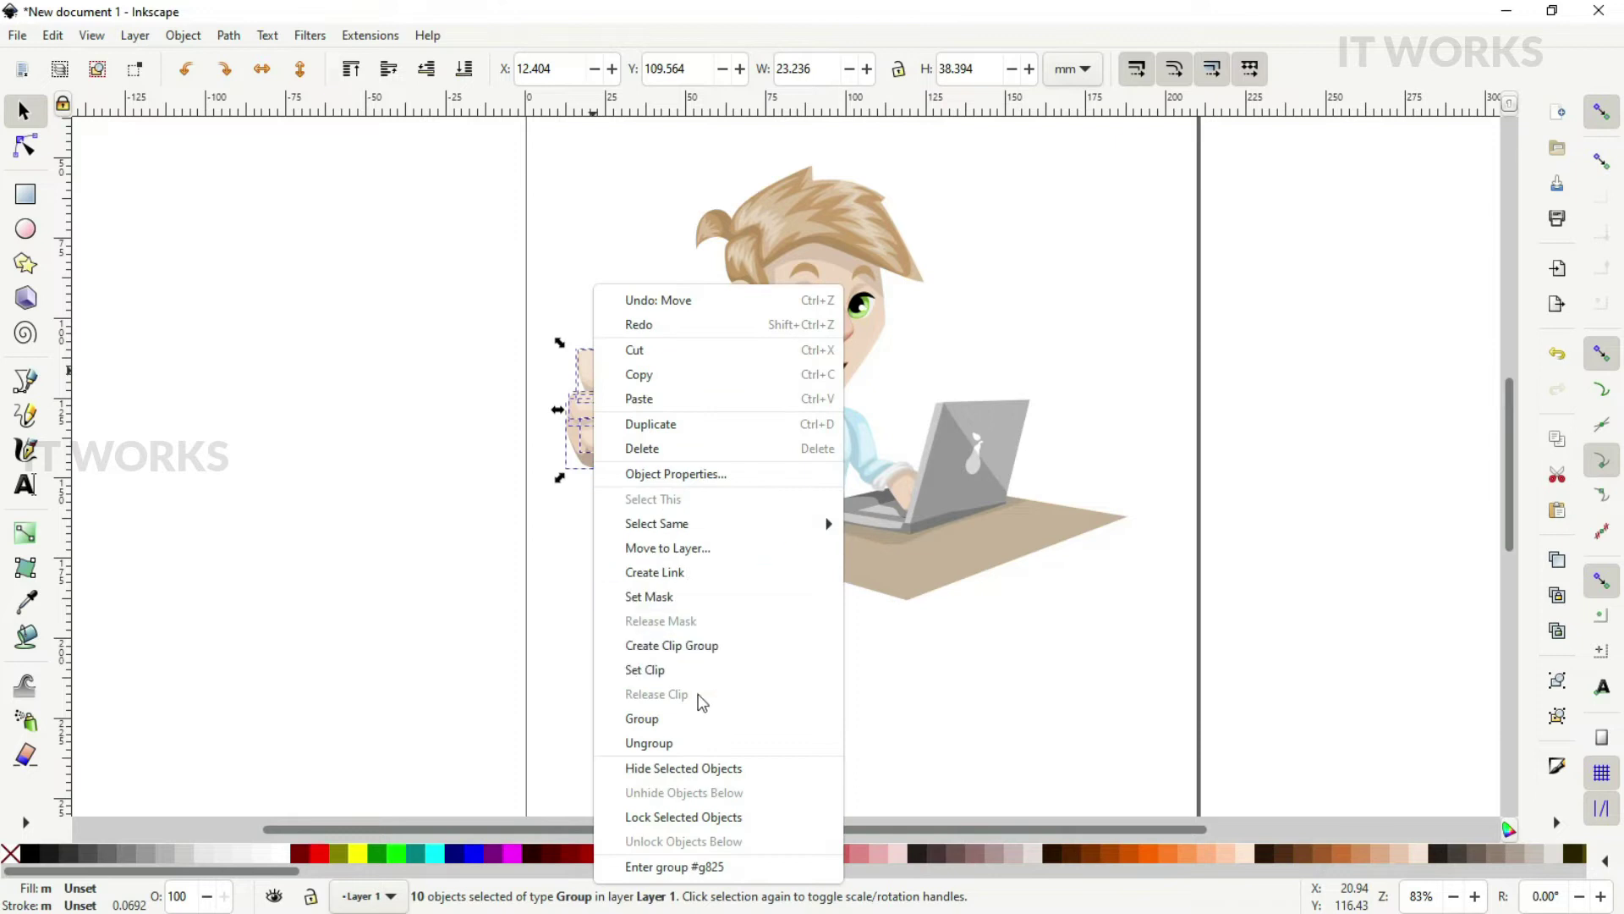
pyautogui.click(689, 725)
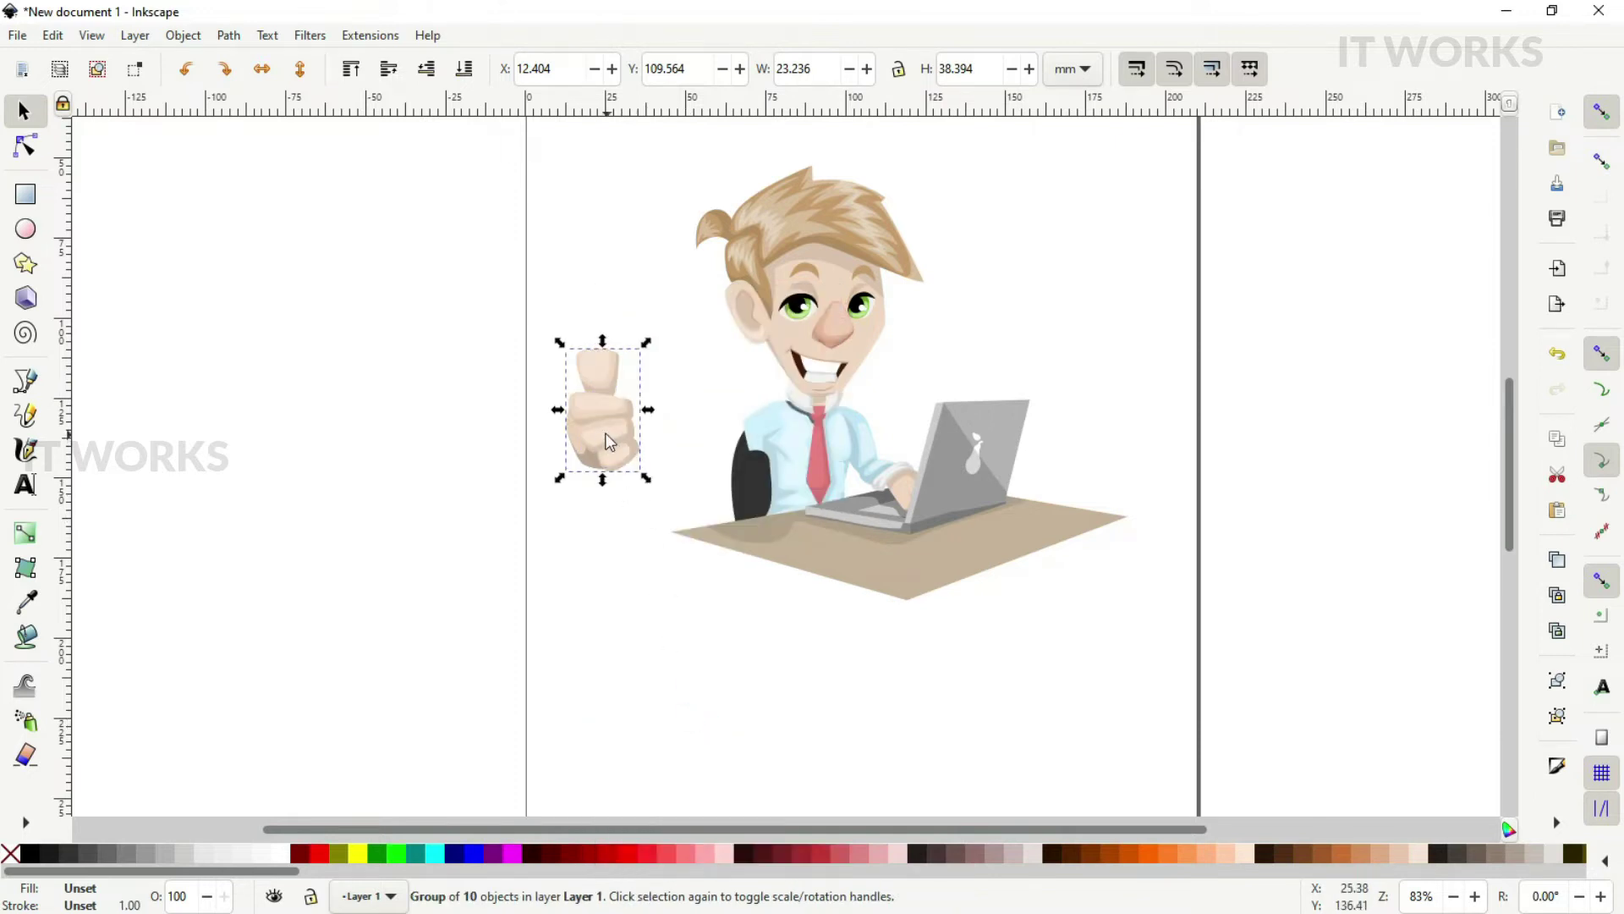
pyautogui.moveTo(607, 435)
pyautogui.mouseDown()
pyautogui.moveTo(659, 442)
pyautogui.moveTo(638, 444)
pyautogui.mouseUp()
pyautogui.moveTo(668, 147); pyautogui.dragTo(995, 363)
pyautogui.click(995, 364)
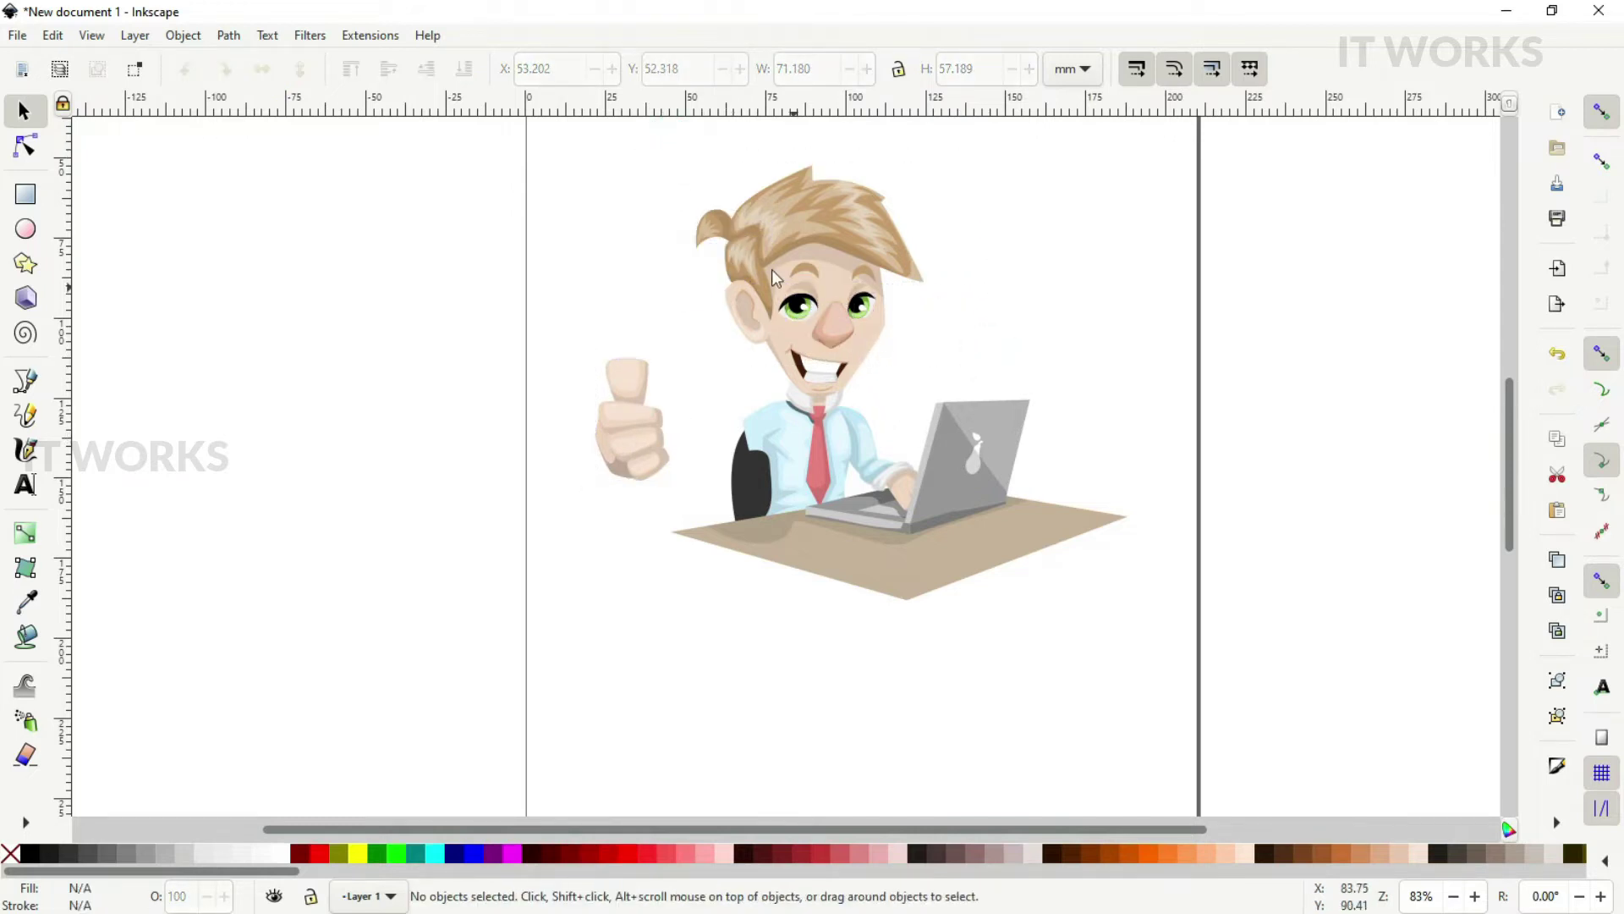
pyautogui.moveTo(685, 149); pyautogui.dragTo(967, 407)
pyautogui.scroll(5, 910, 406)
pyautogui.scroll(-5, 910, 406)
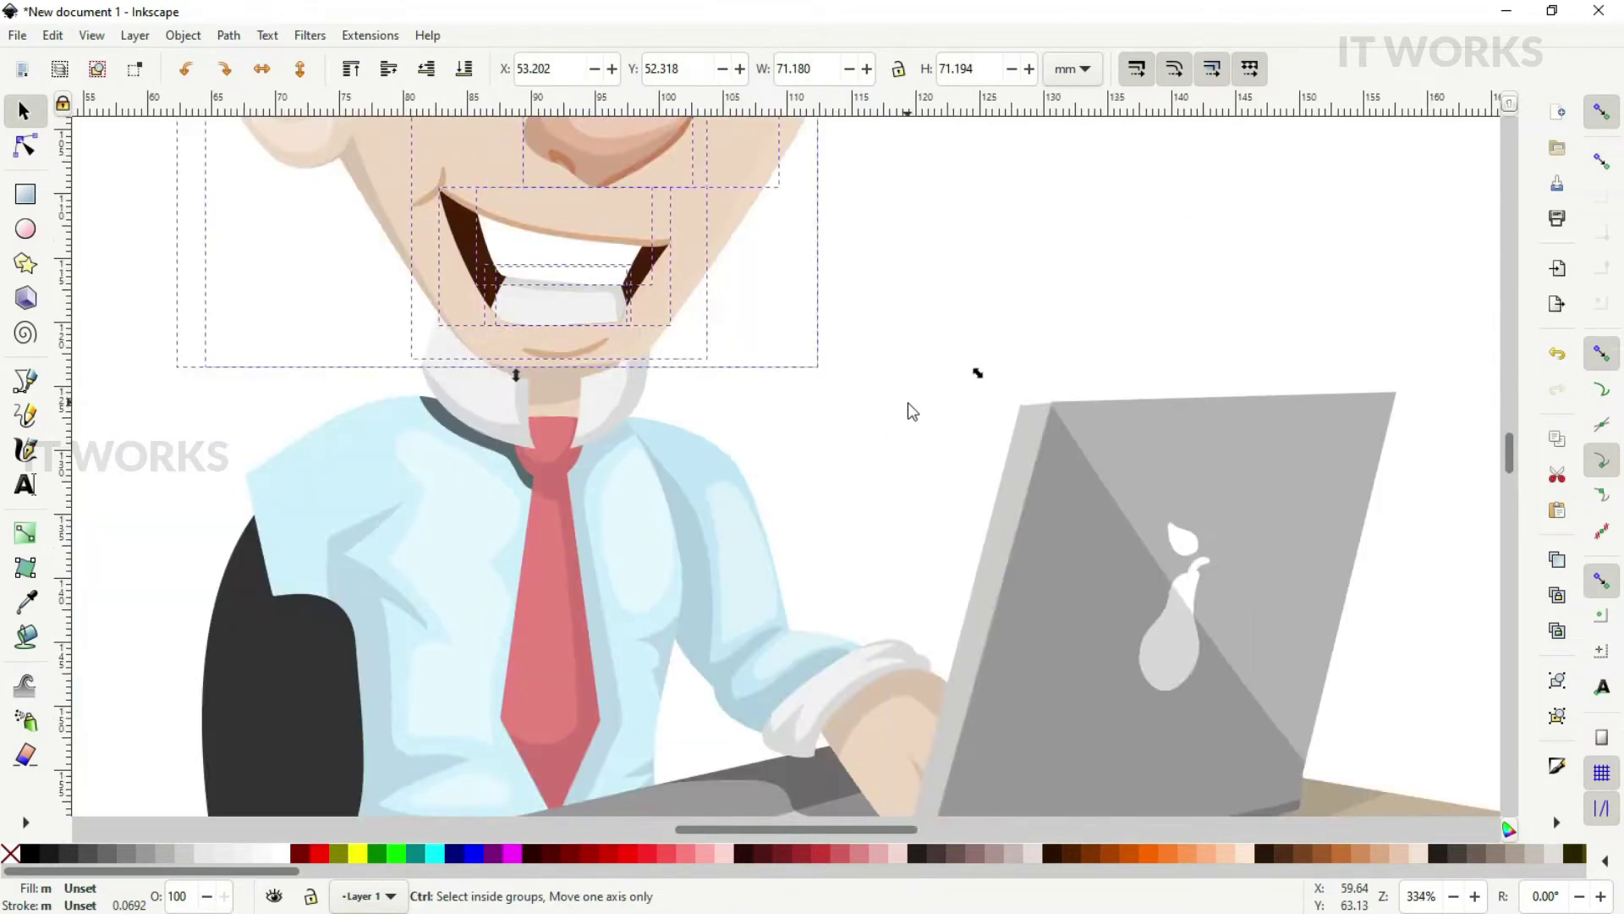
pyautogui.moveTo(835, 211); pyautogui.dragTo(1049, 218)
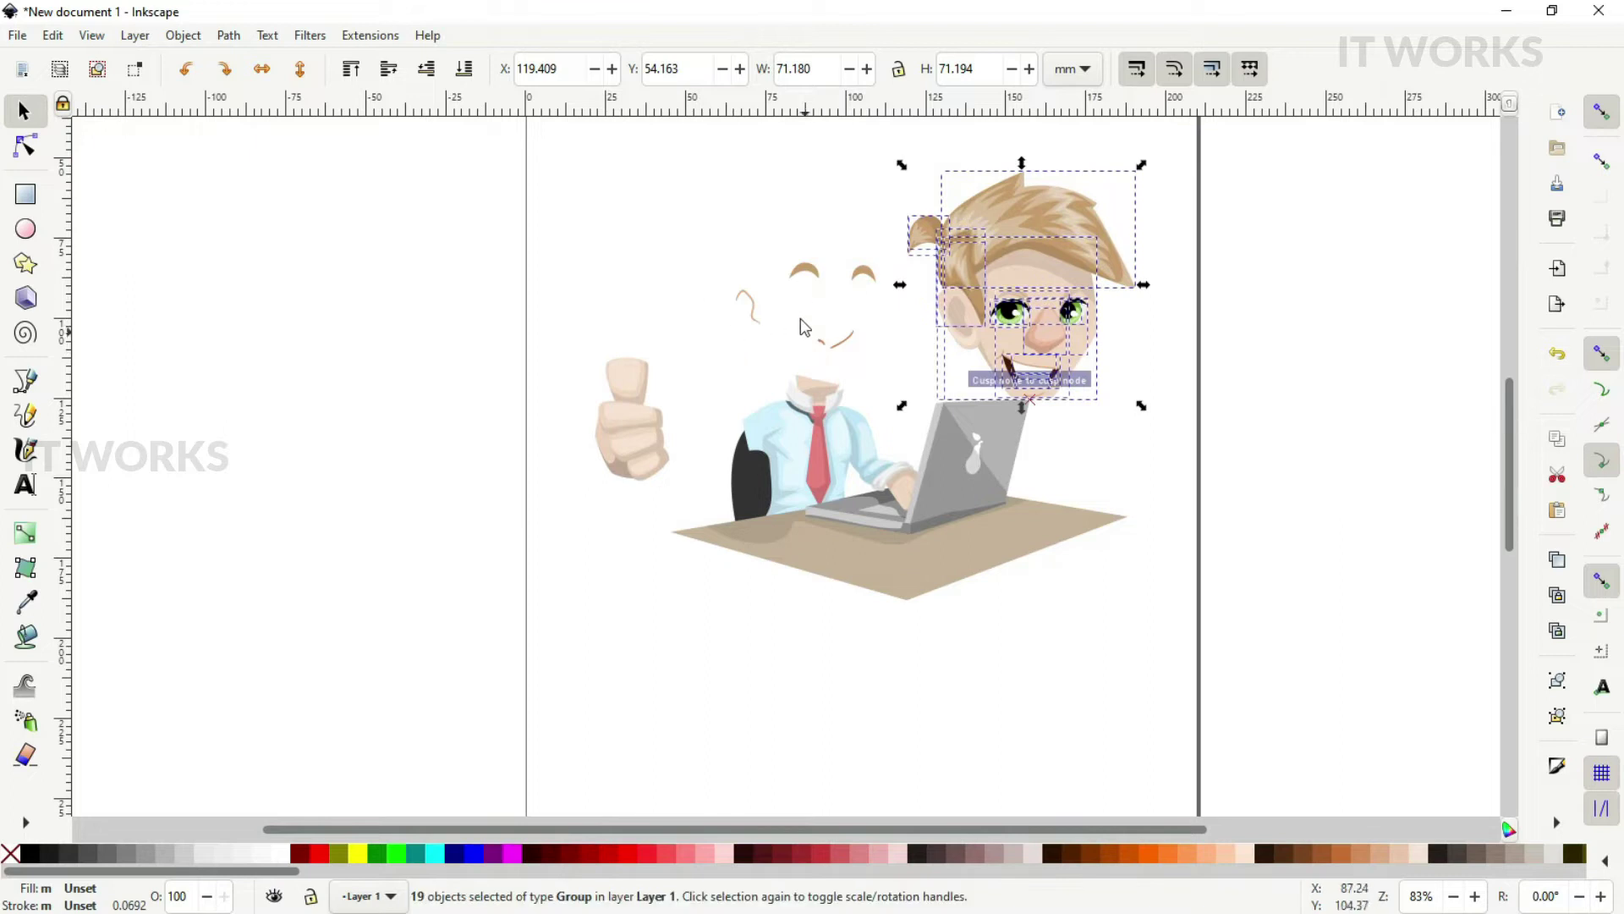
pyautogui.hotkey('ctrl', 'z')
pyautogui.click(806, 272)
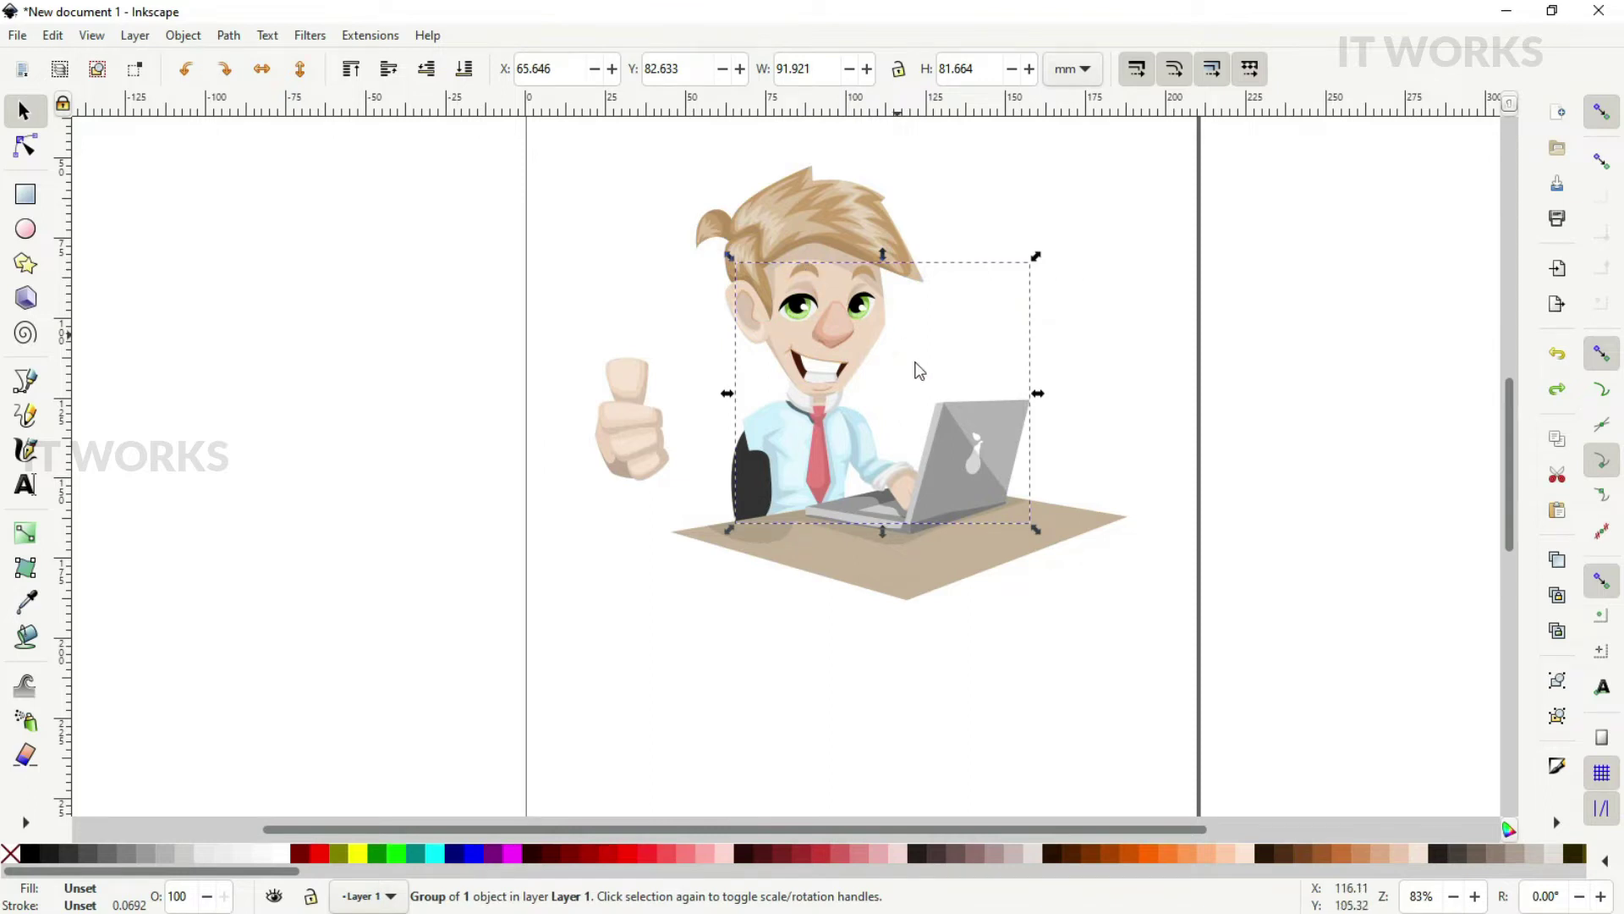
# Ungroup the whole businessman artwork and deselect everything
pyautogui.rightClick(805, 277)
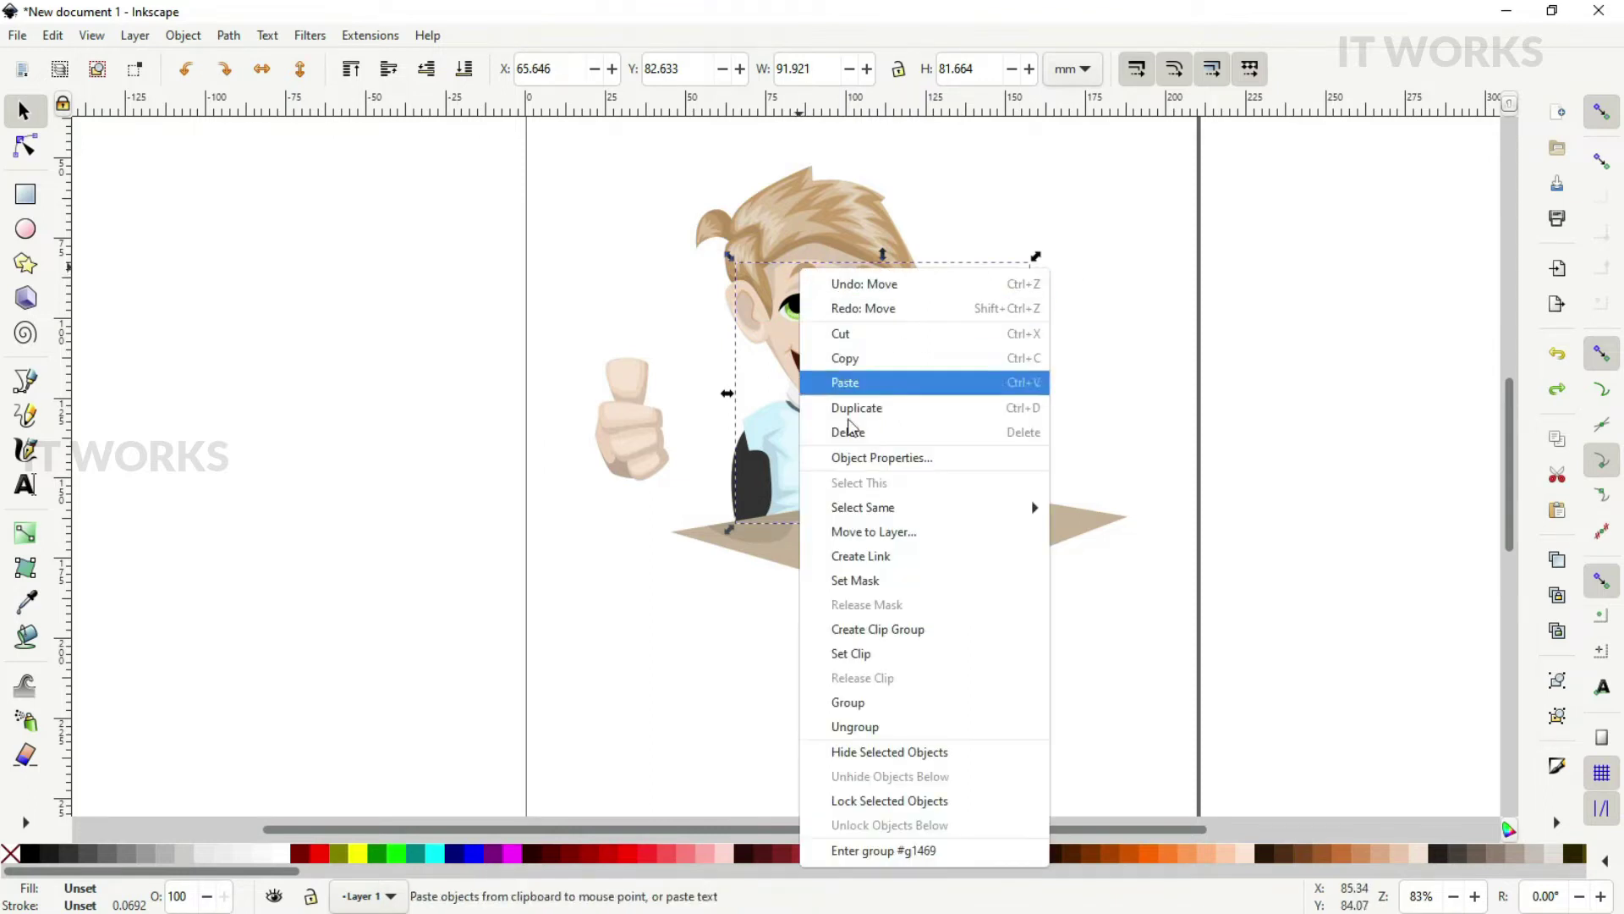
pyautogui.click(894, 724)
pyautogui.click(1063, 698)
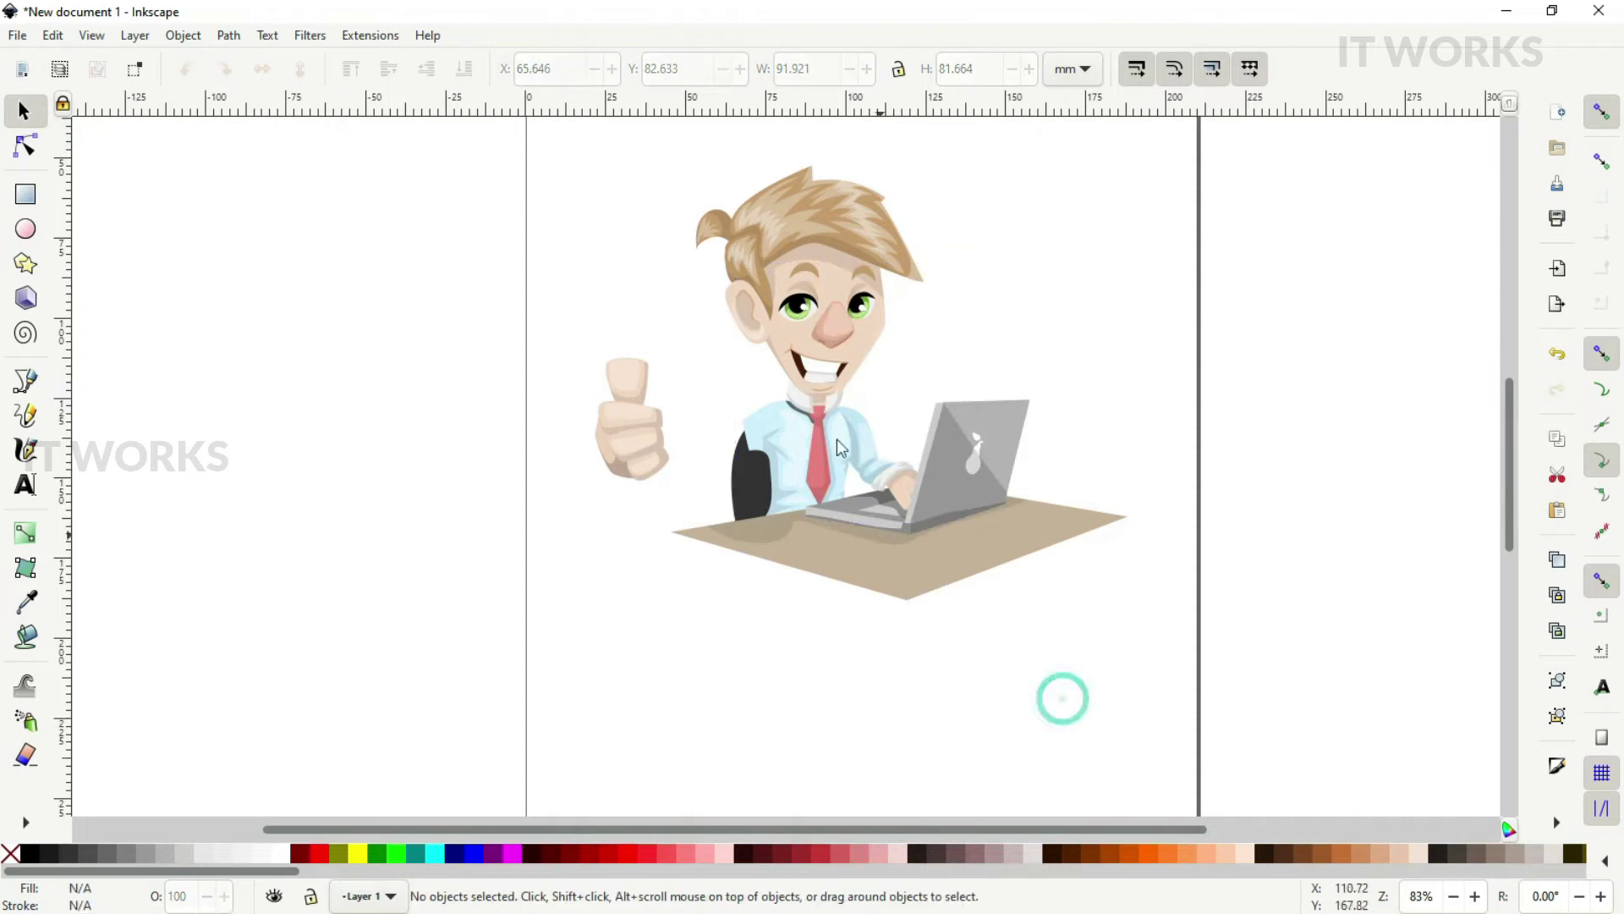
# Ungroup the clipped head group and box-select all 25 head parts
pyautogui.click(808, 271)
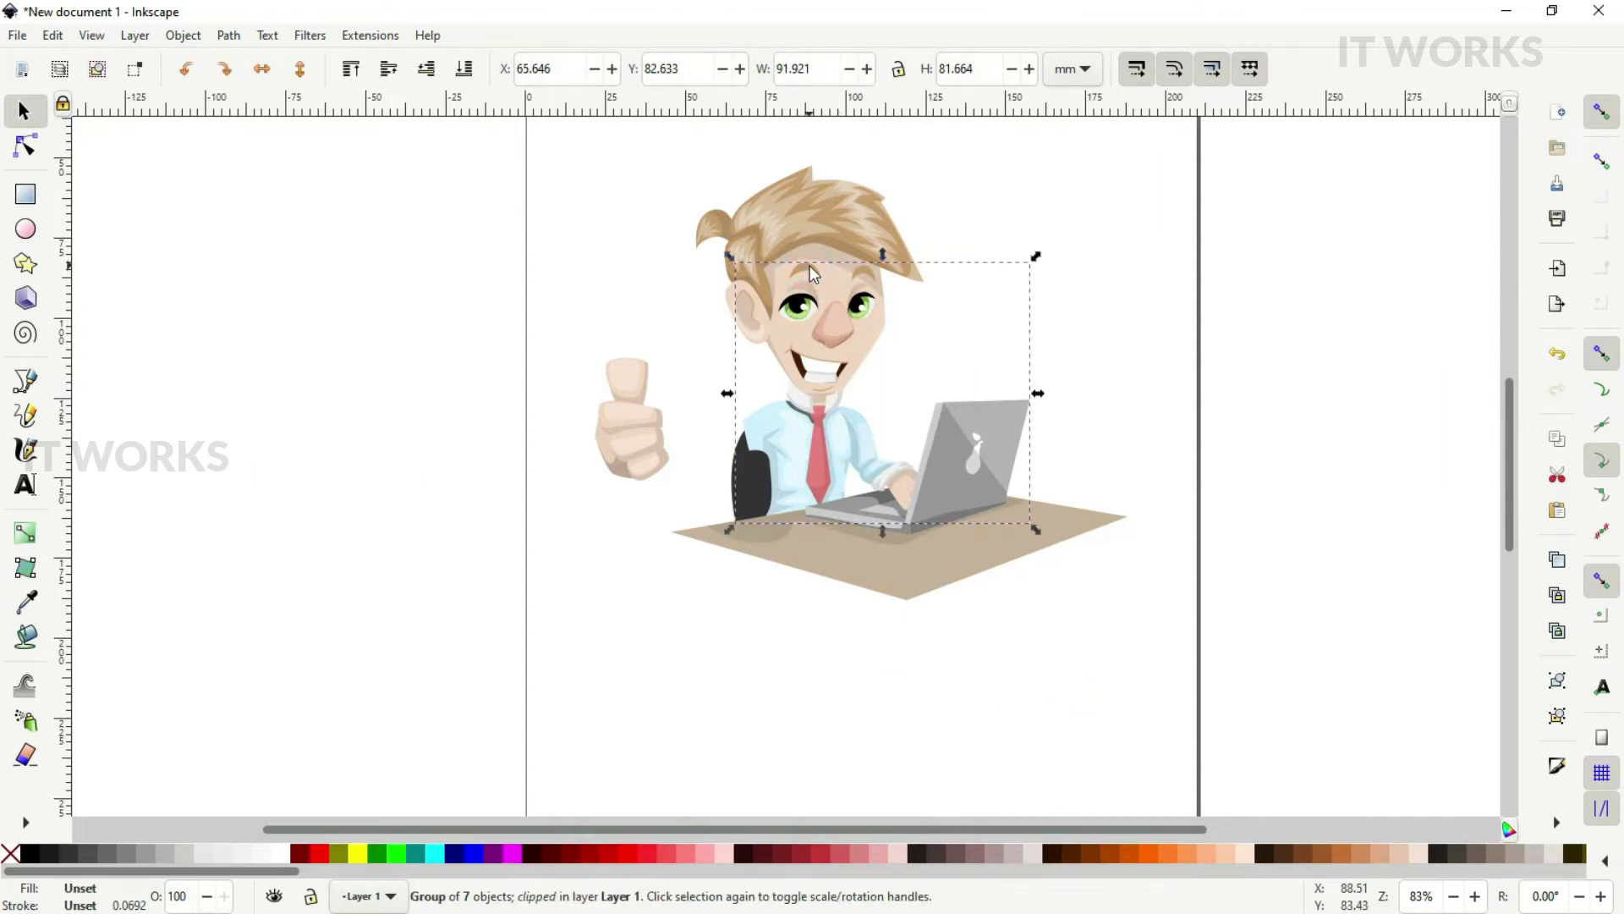
pyautogui.rightClick(812, 271)
pyautogui.click(924, 718)
pyautogui.click(968, 698)
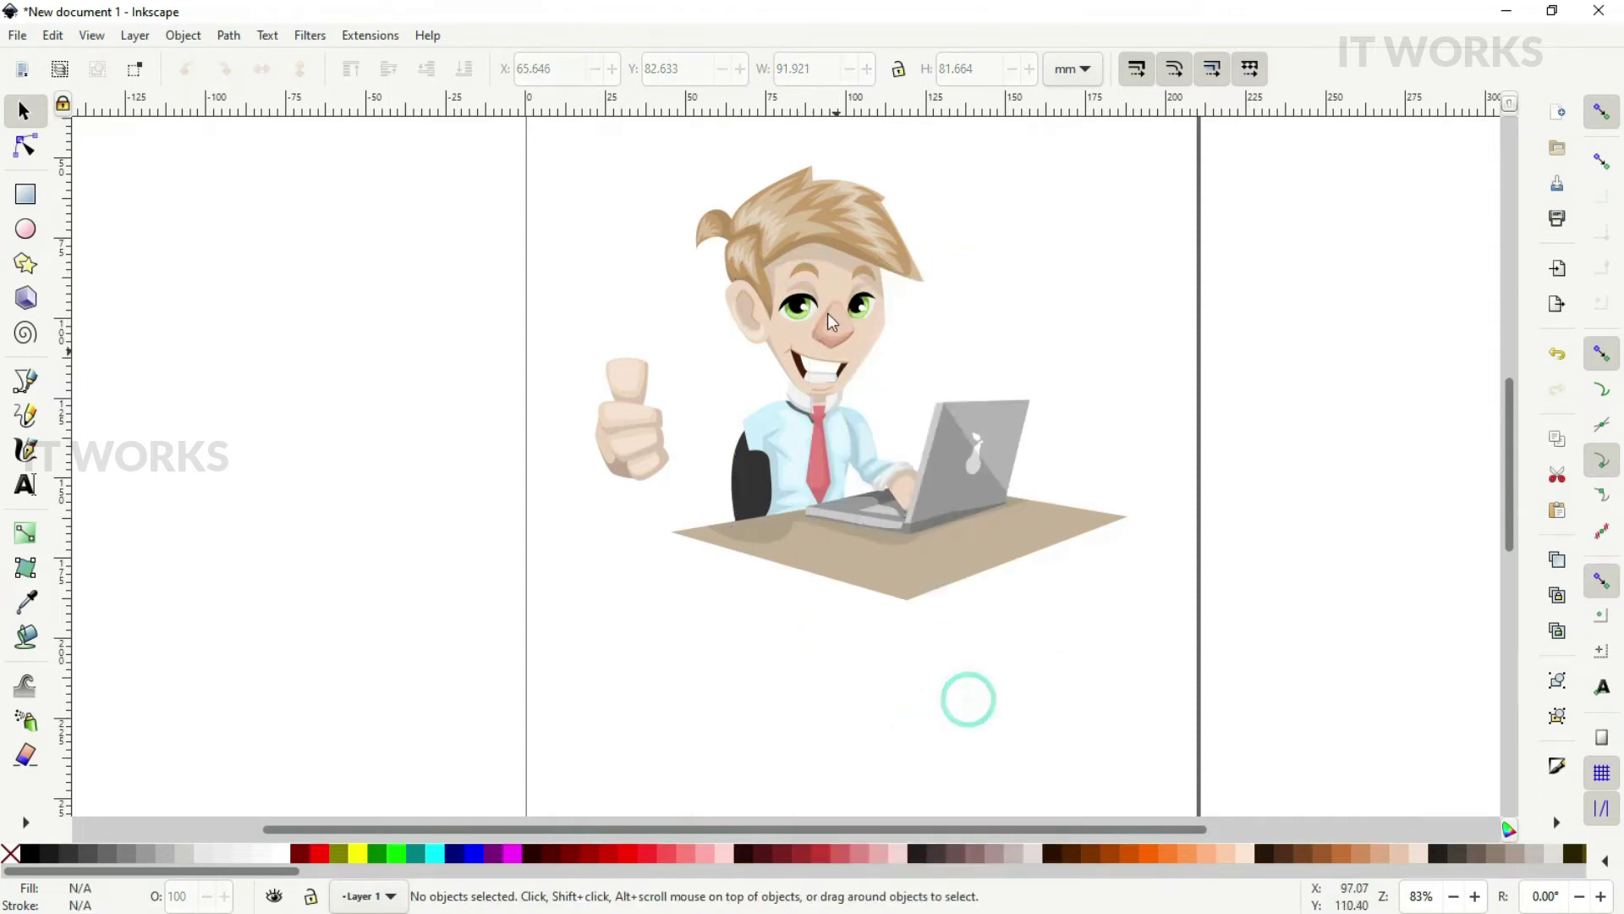
pyautogui.click(812, 263)
pyautogui.moveTo(667, 151); pyautogui.dragTo(941, 403)
pyautogui.moveTo(843, 228); pyautogui.dragTo(1089, 197)
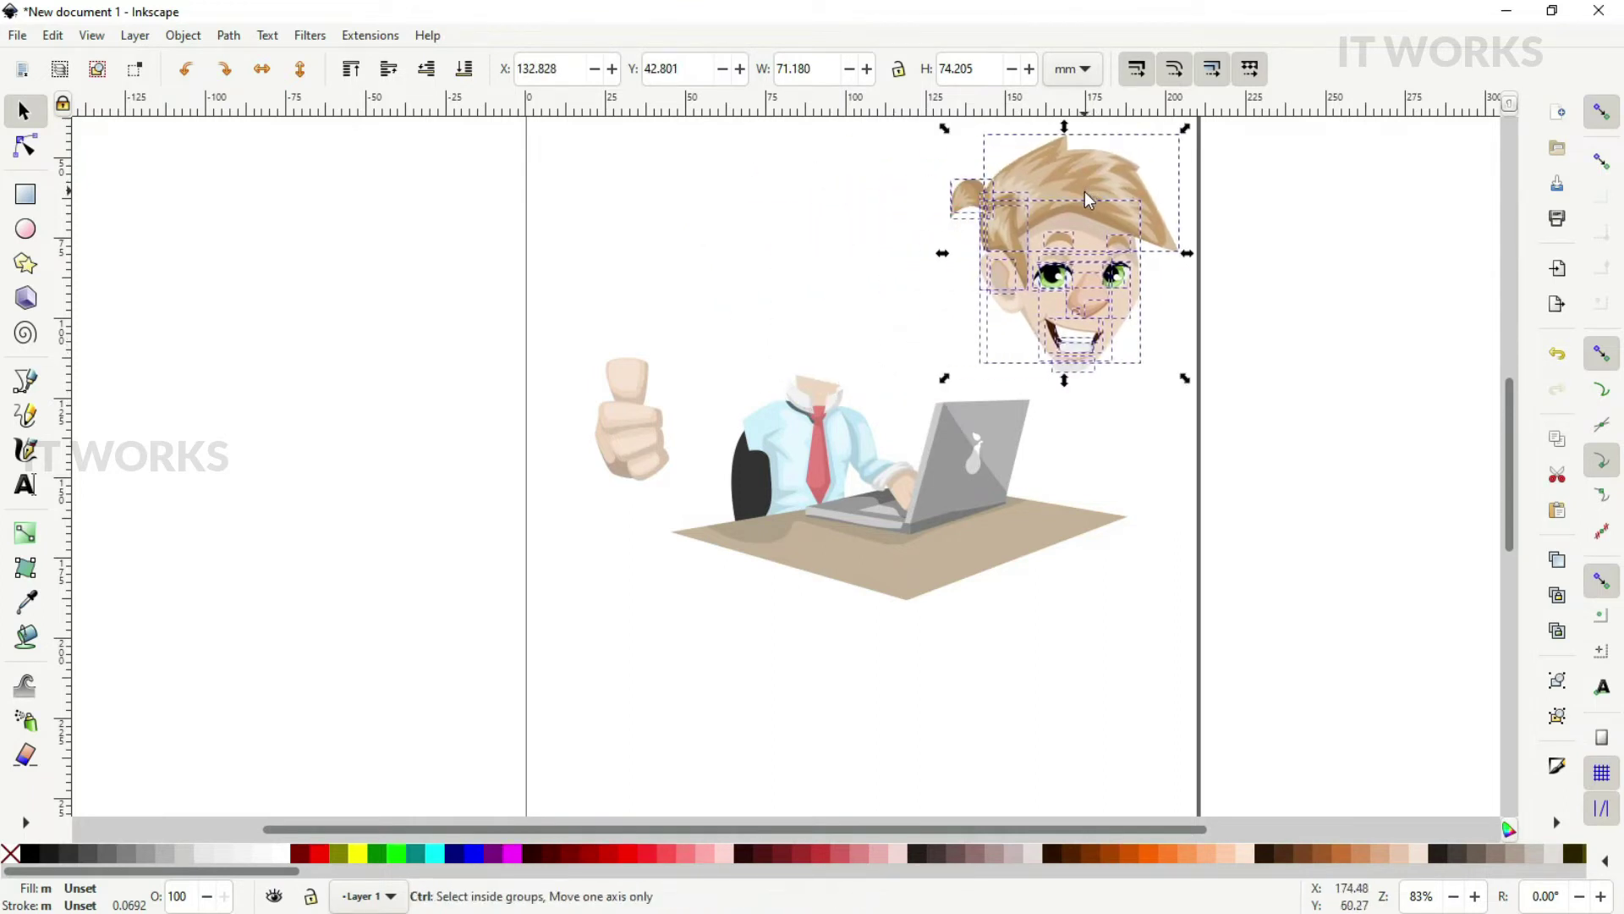
pyautogui.hotkey('ctrl', 'z')
pyautogui.scroll(4, 846, 465)
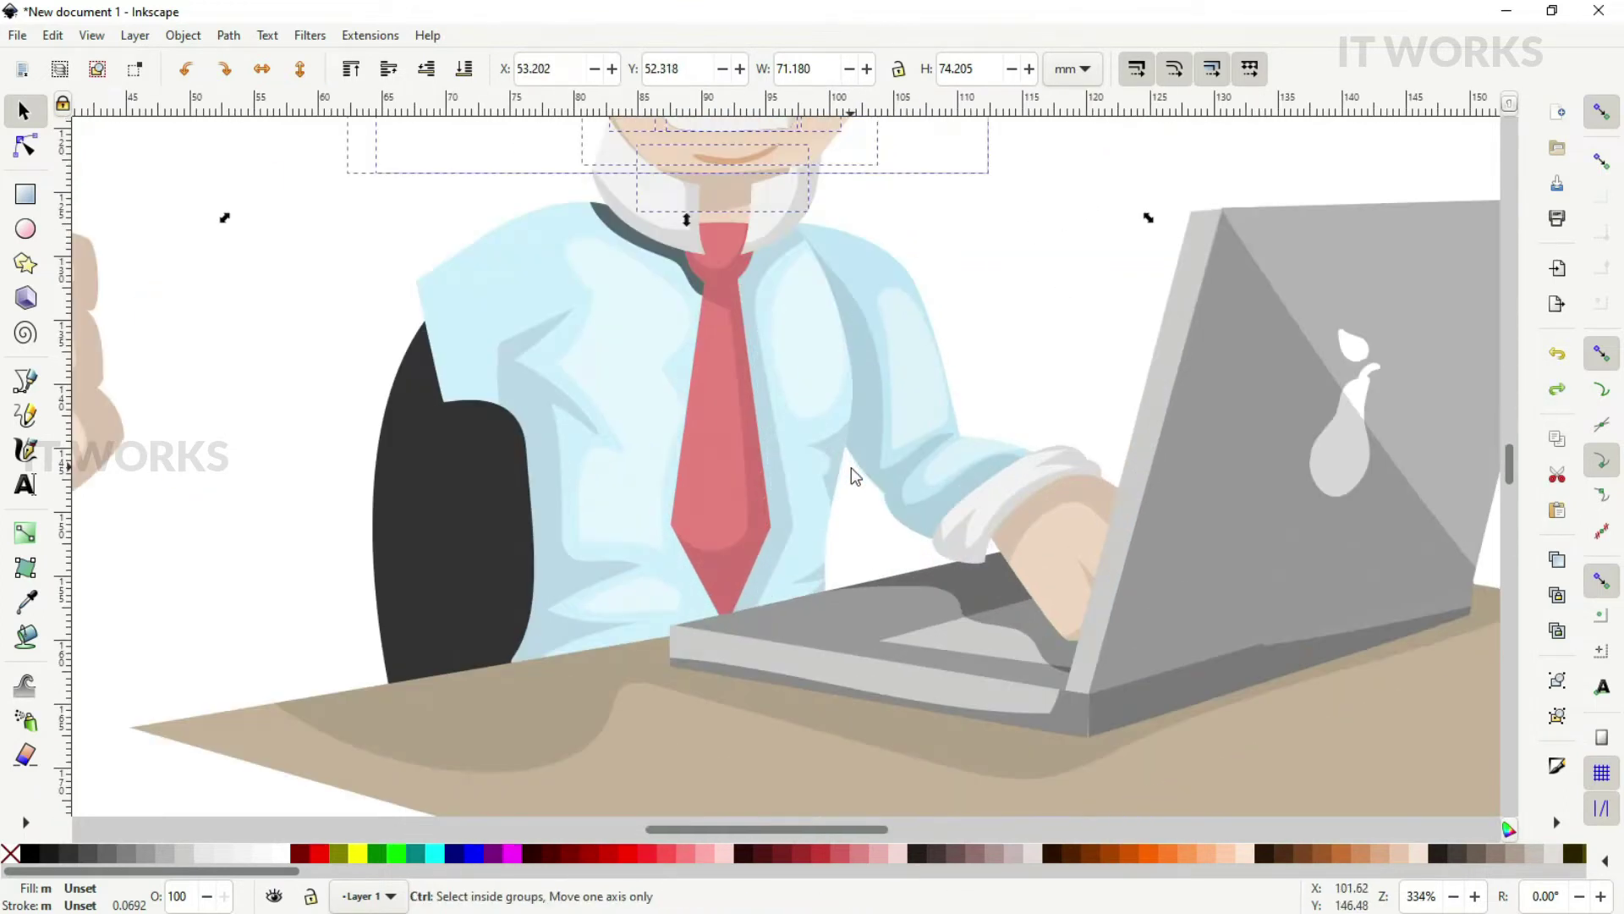
pyautogui.scroll(2, 765, 398)
pyautogui.scroll(1, 677, 466)
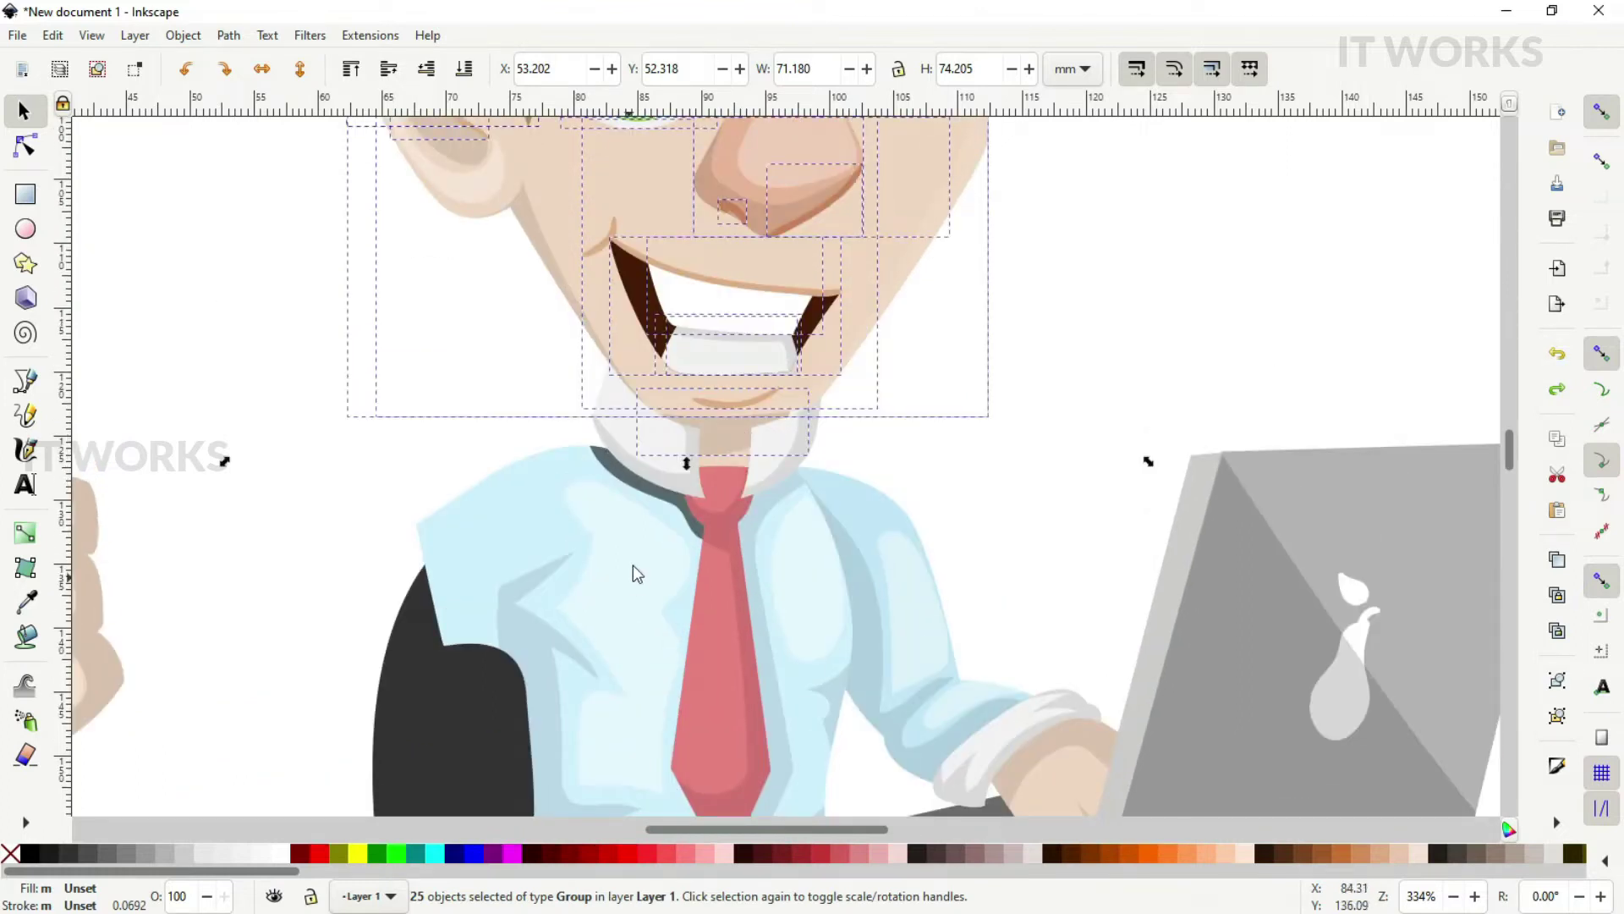
pyautogui.press('ctrl')
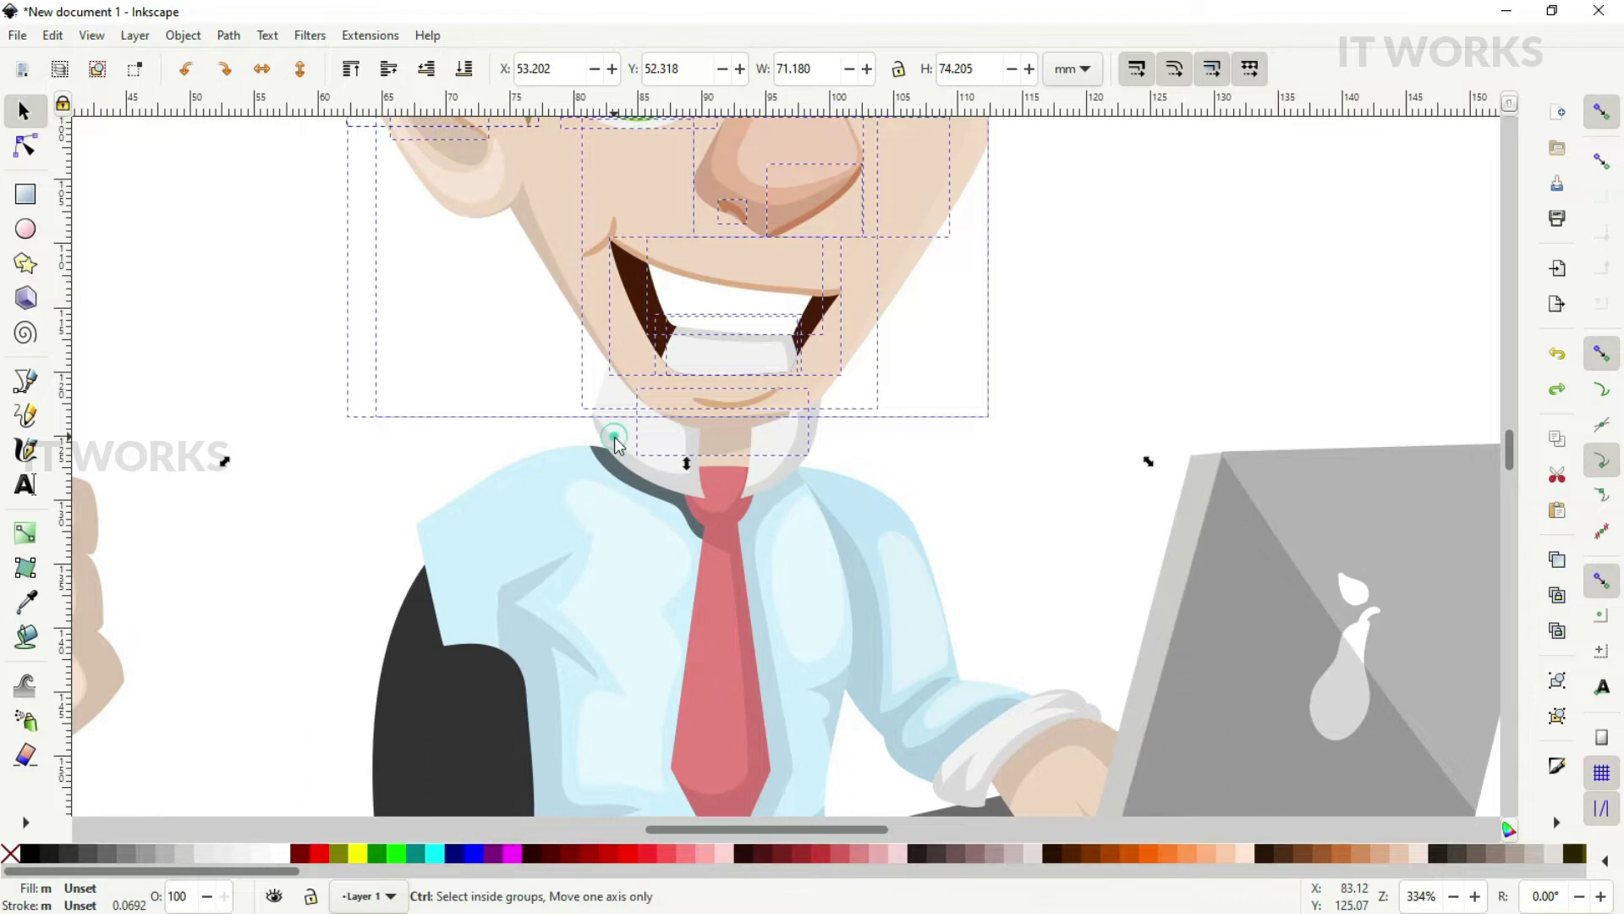
pyautogui.keyDown('ctrl'); pyautogui.click(615, 436); pyautogui.keyUp('ctrl')
pyautogui.press('shift')
pyautogui.keyDown('shift'); pyautogui.click(784, 449); pyautogui.keyUp('shift')
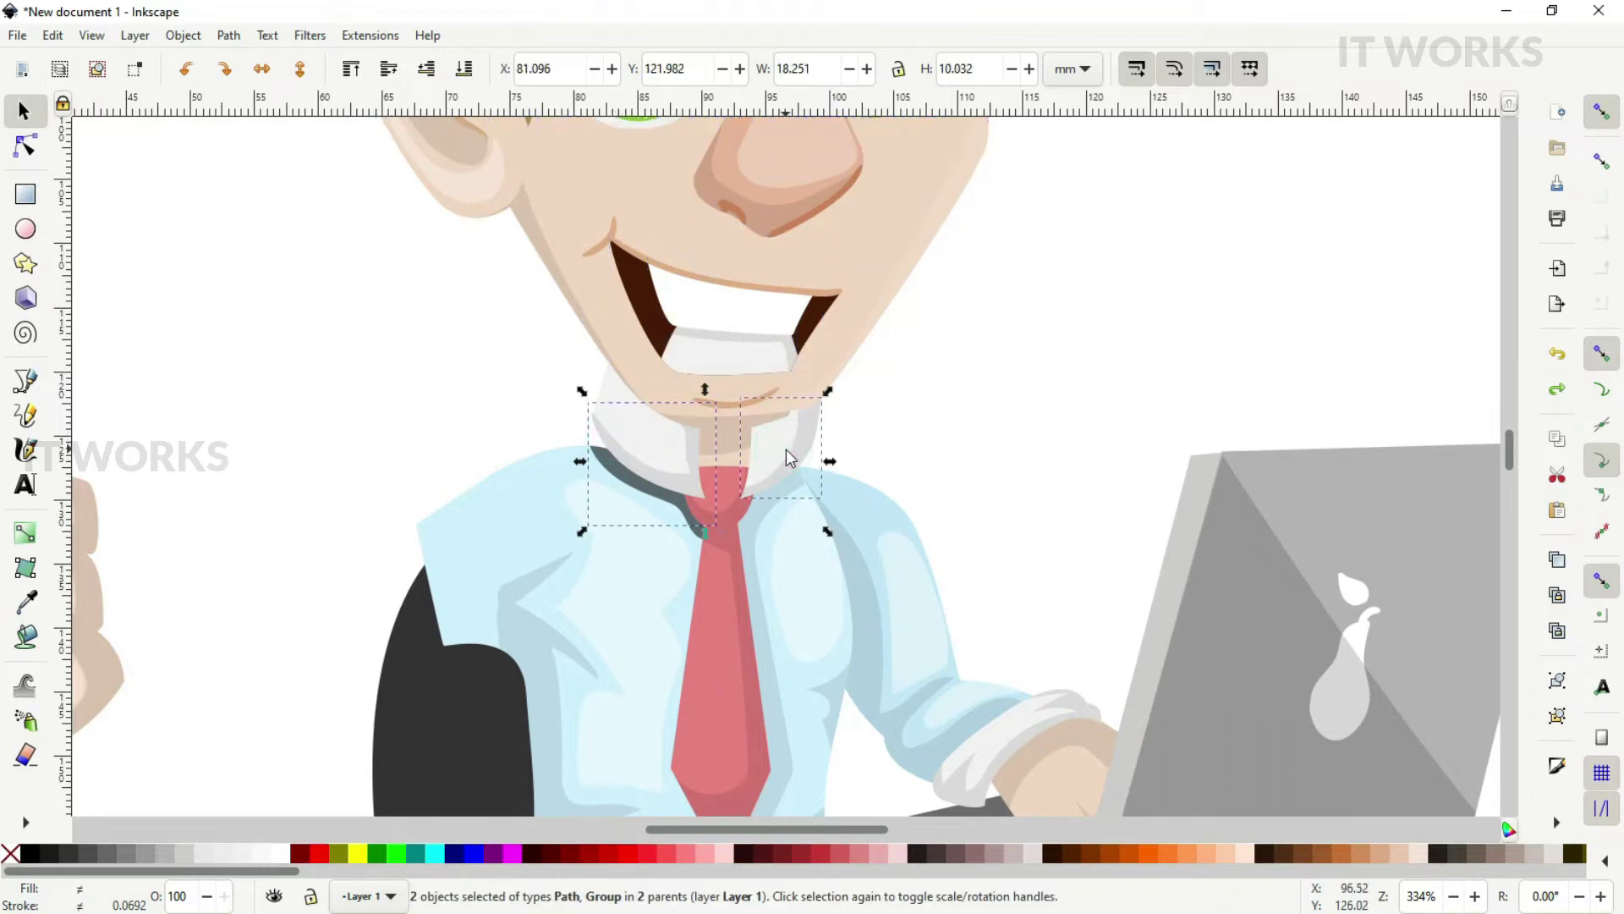
pyautogui.keyDown('shift'); pyautogui.click(662, 433); pyautogui.keyUp('shift')
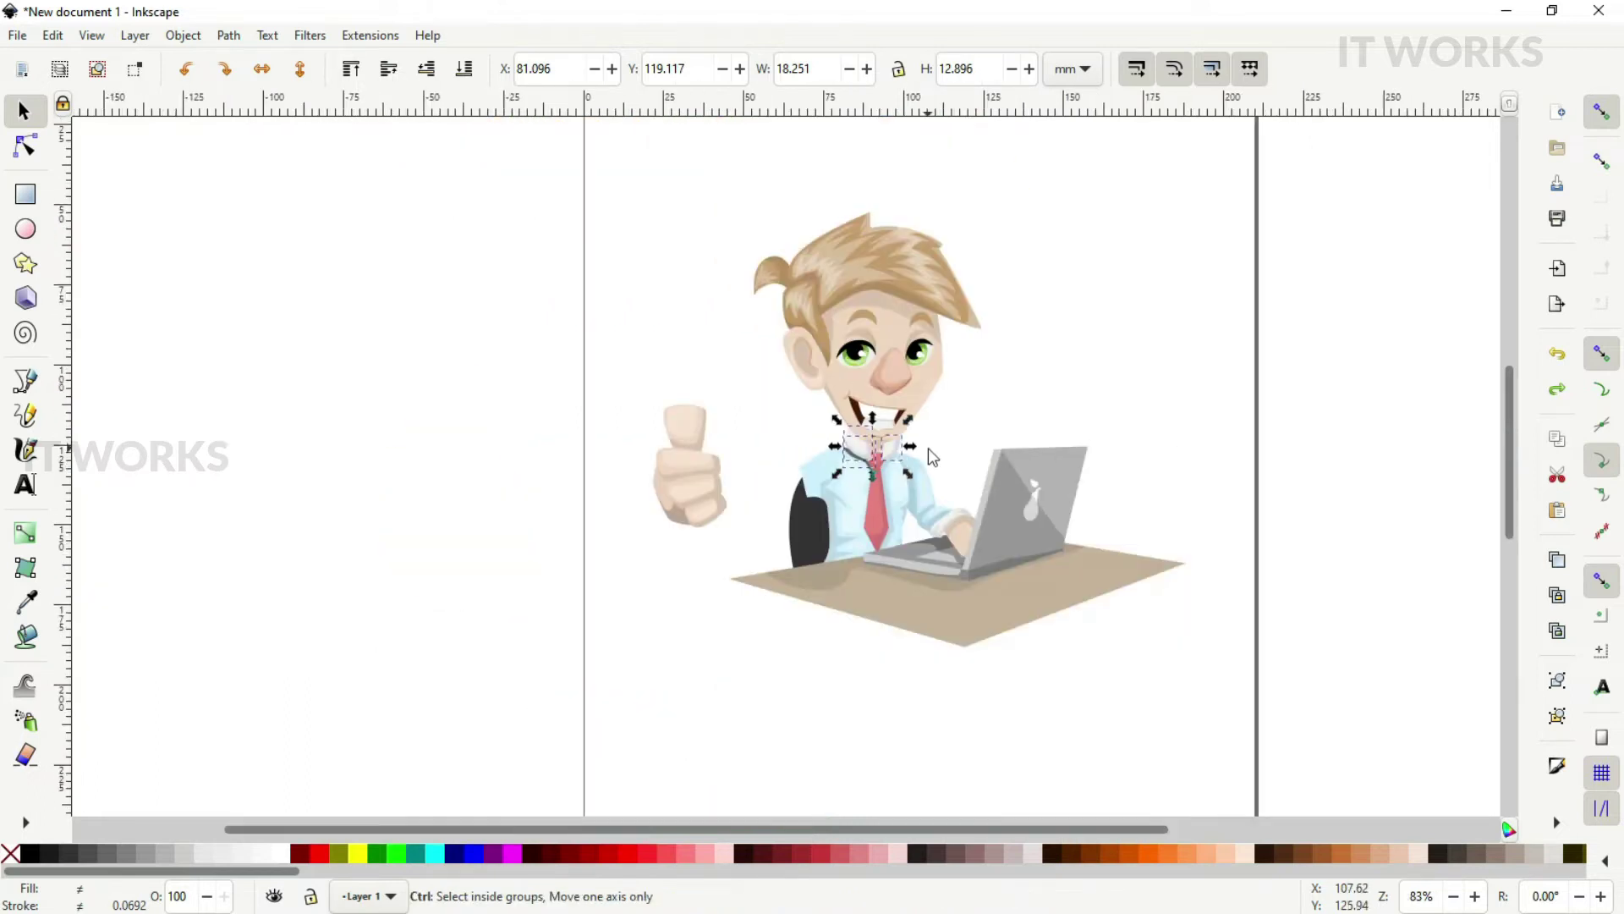
pyautogui.scroll(-4, 927, 448)
pyautogui.moveTo(732, 190); pyautogui.dragTo(1007, 450)
pyautogui.moveTo(973, 264)
pyautogui.mouseDown()
pyautogui.moveTo(1069, 213)
pyautogui.moveTo(958, 271)
pyautogui.mouseUp()
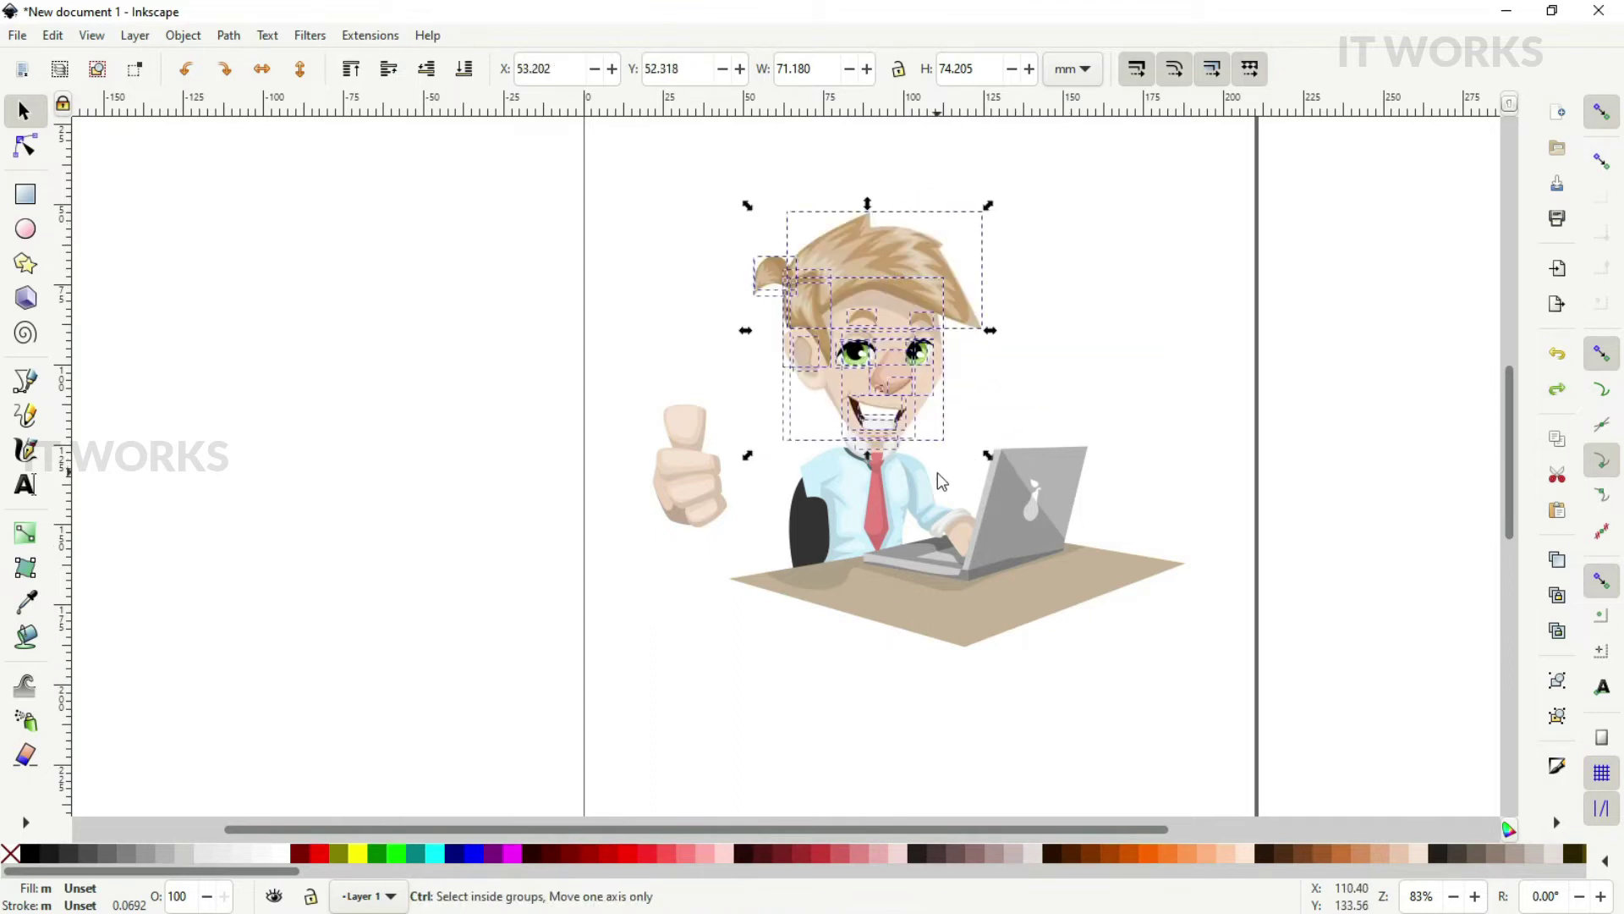
# Zoom into the neck and add three collar pieces to the head selection
pyautogui.scroll(8, 937, 472)
pyautogui.moveTo(689, 440); pyautogui.dragTo(1237, 577)
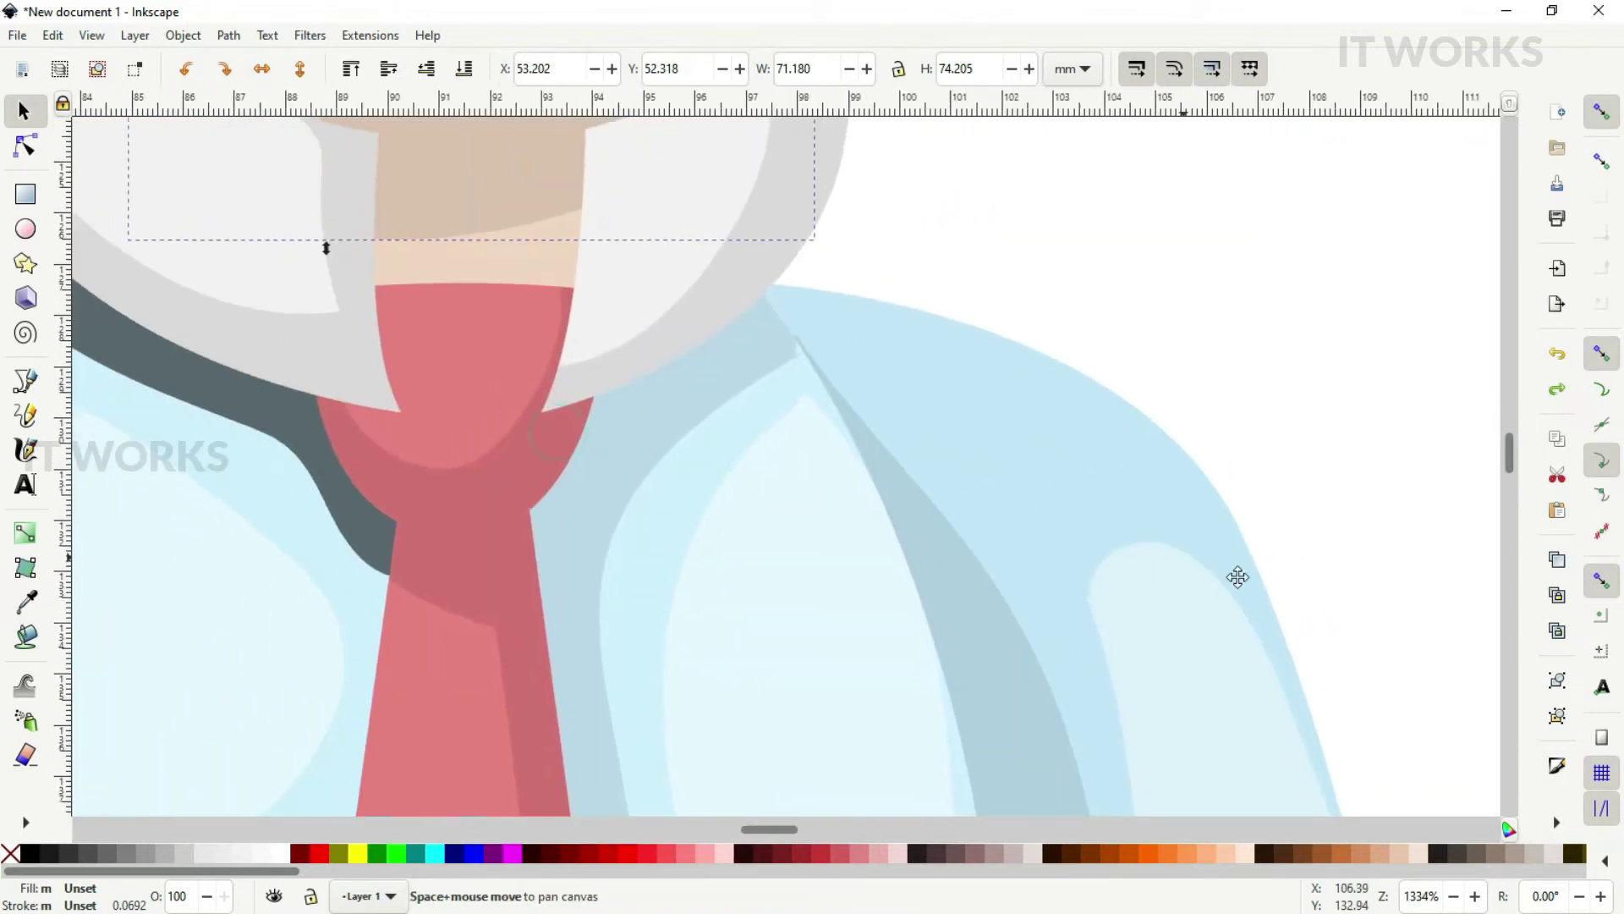
pyautogui.moveTo(917, 533); pyautogui.dragTo(1265, 707)
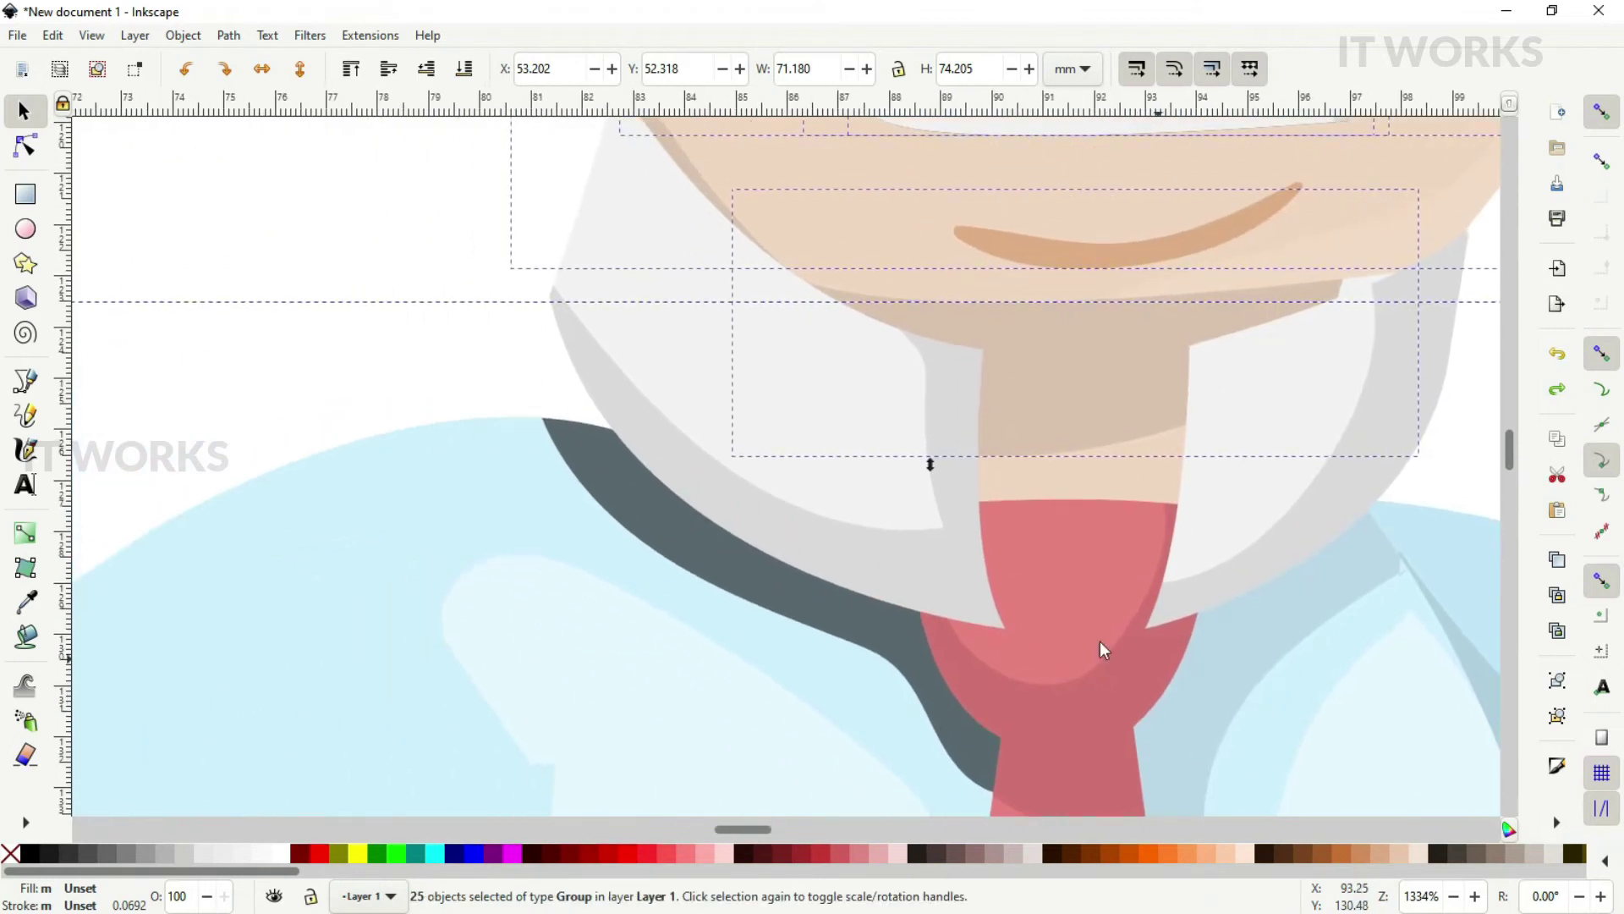
pyautogui.keyDown('shift'); pyautogui.click(665, 366); pyautogui.keyUp('shift')
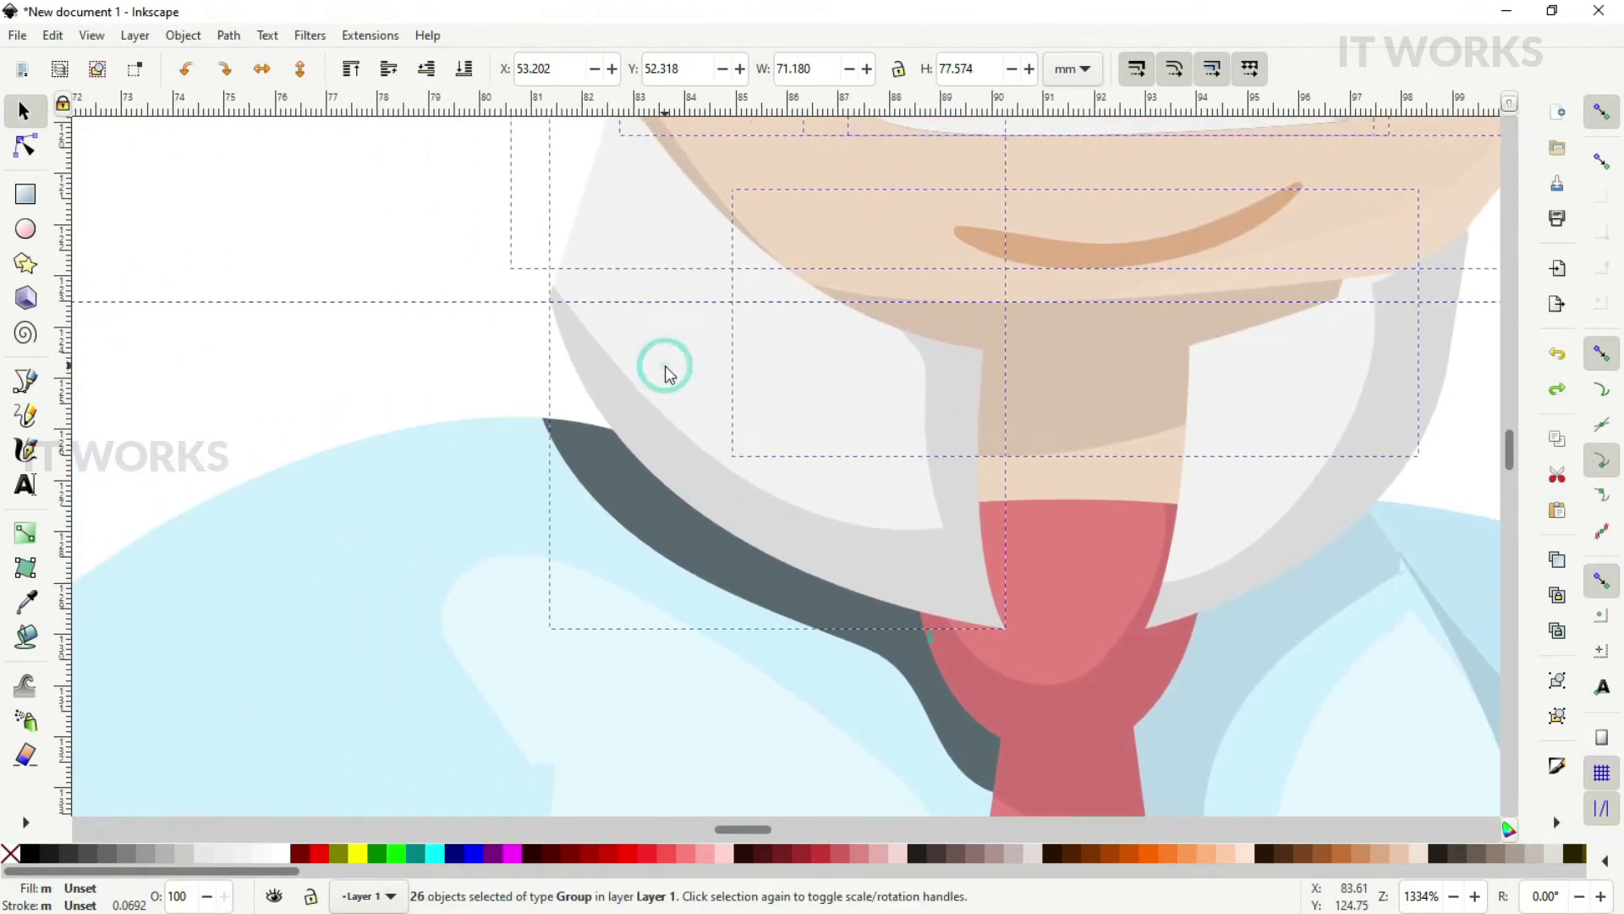
pyautogui.keyDown('shift'); pyautogui.click(658, 447); pyautogui.keyUp('shift')
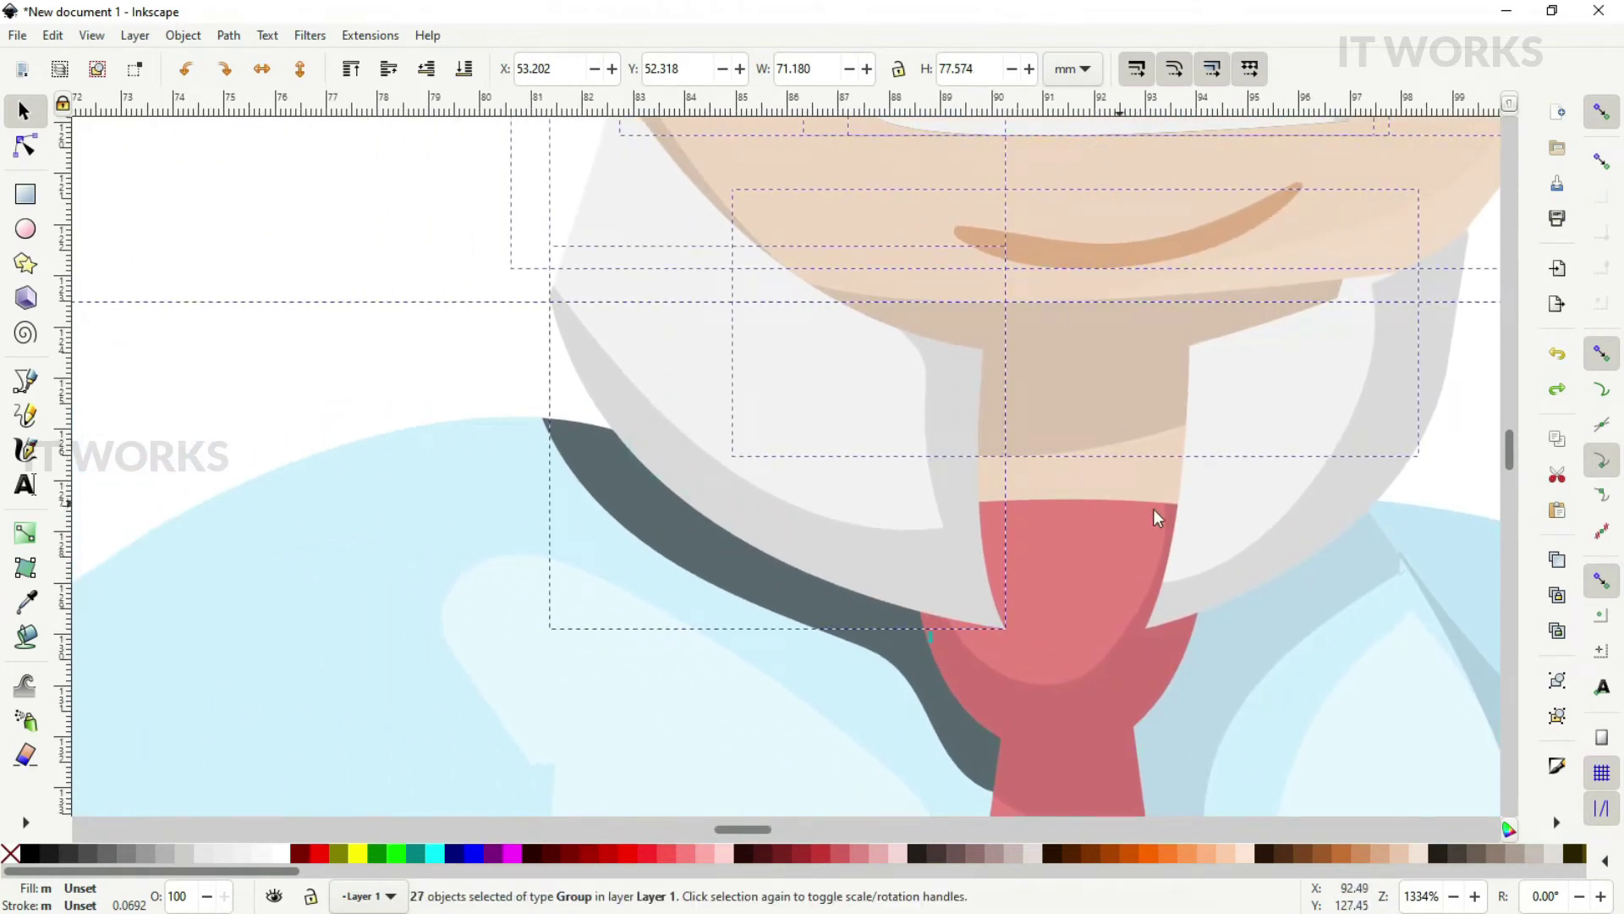
pyautogui.keyDown('shift'); pyautogui.click(1212, 501); pyautogui.keyUp('shift')
# Nudge the 29 head-and-collar parts slightly and test pulling them off the body
pyautogui.moveTo(1269, 548); pyautogui.dragTo(1158, 256)
pyautogui.moveTo(1181, 471); pyautogui.dragTo(1186, 476)
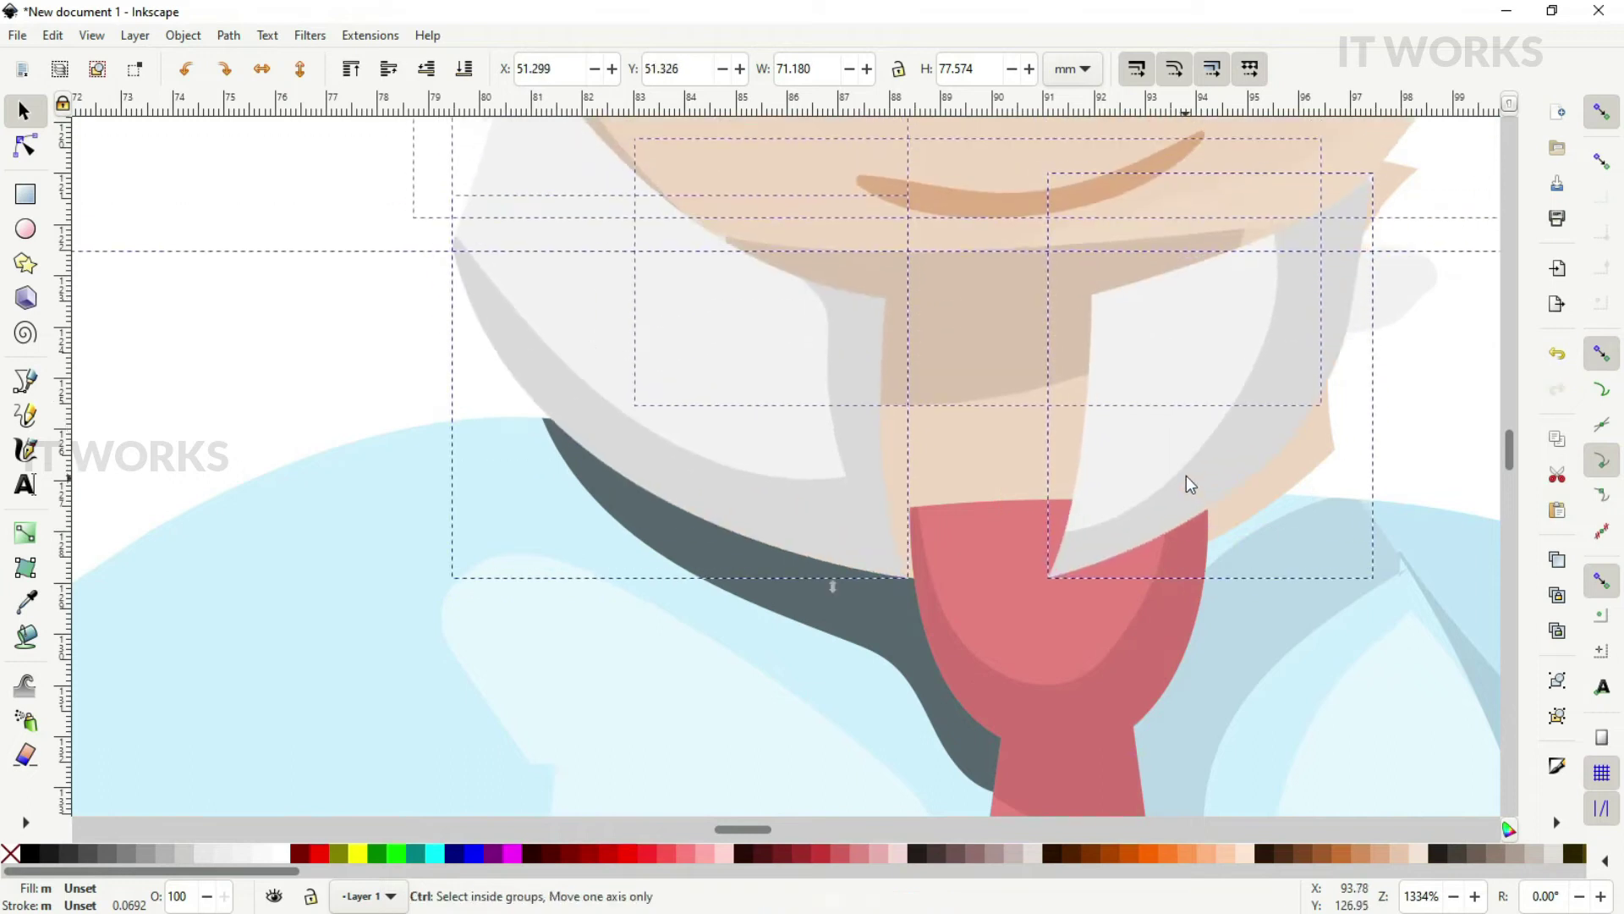
pyautogui.keyDown('ctrl'); pyautogui.scroll(-8, 1186, 475); pyautogui.keyUp('ctrl')
pyautogui.moveTo(1150, 282)
pyautogui.mouseDown()
pyautogui.moveTo(1357, 223)
pyautogui.moveTo(1208, 208)
pyautogui.moveTo(1176, 264)
pyautogui.mouseUp()
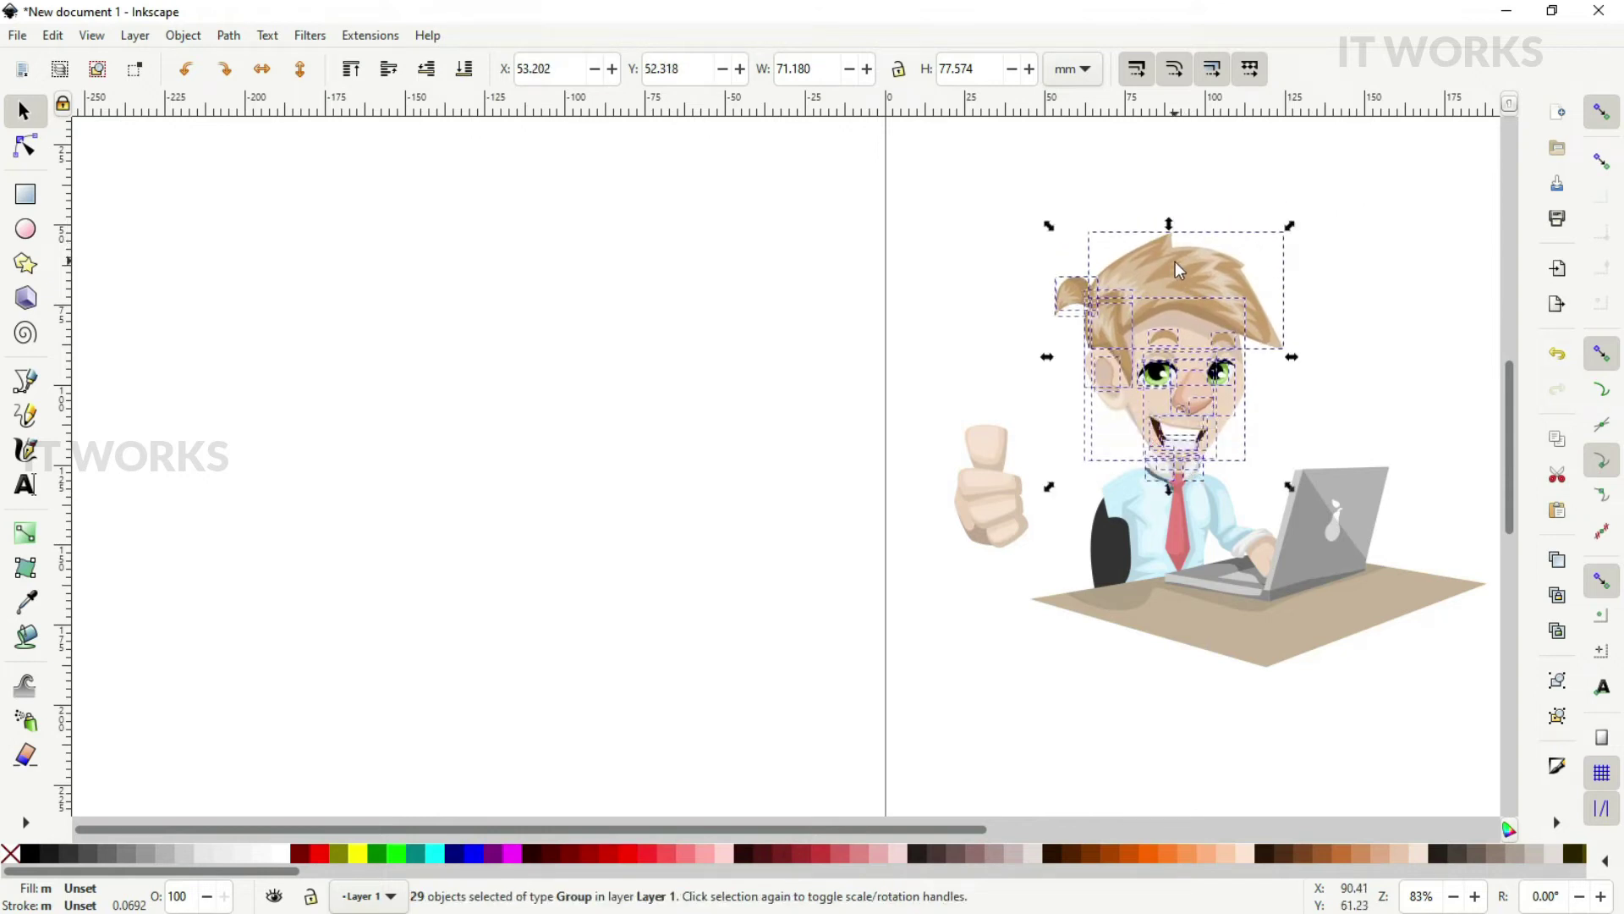
# Group the 29 head parts, lift the head up the page, and move the hand to the left edge
pyautogui.rightClick(1176, 269)
pyautogui.click(1219, 698)
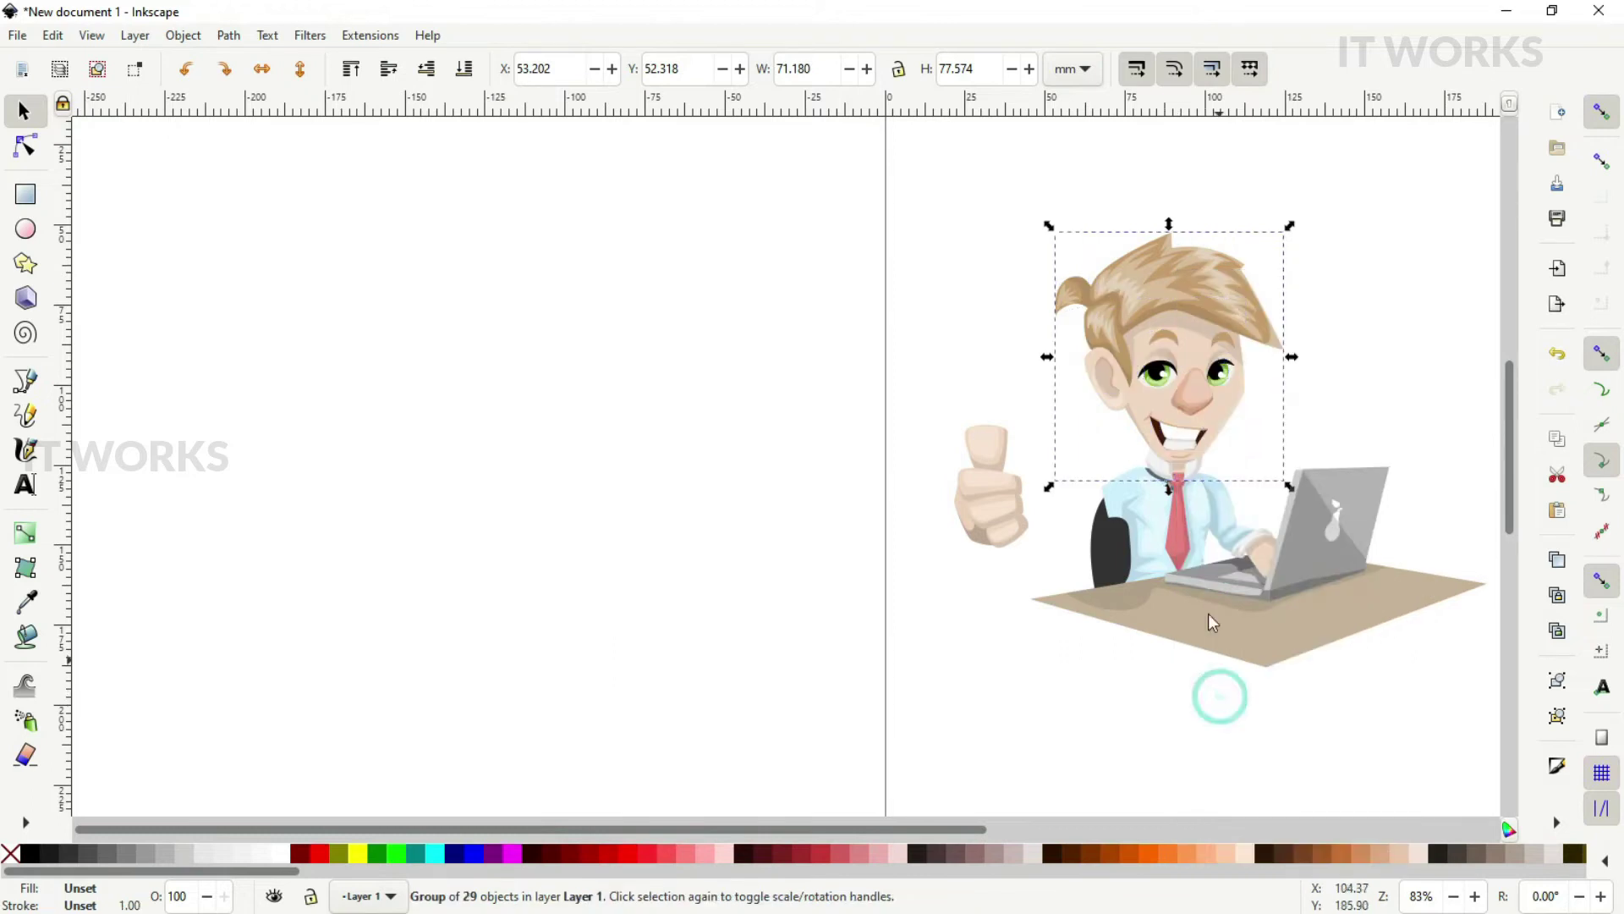
pyautogui.moveTo(1191, 391); pyautogui.dragTo(1271, 285)
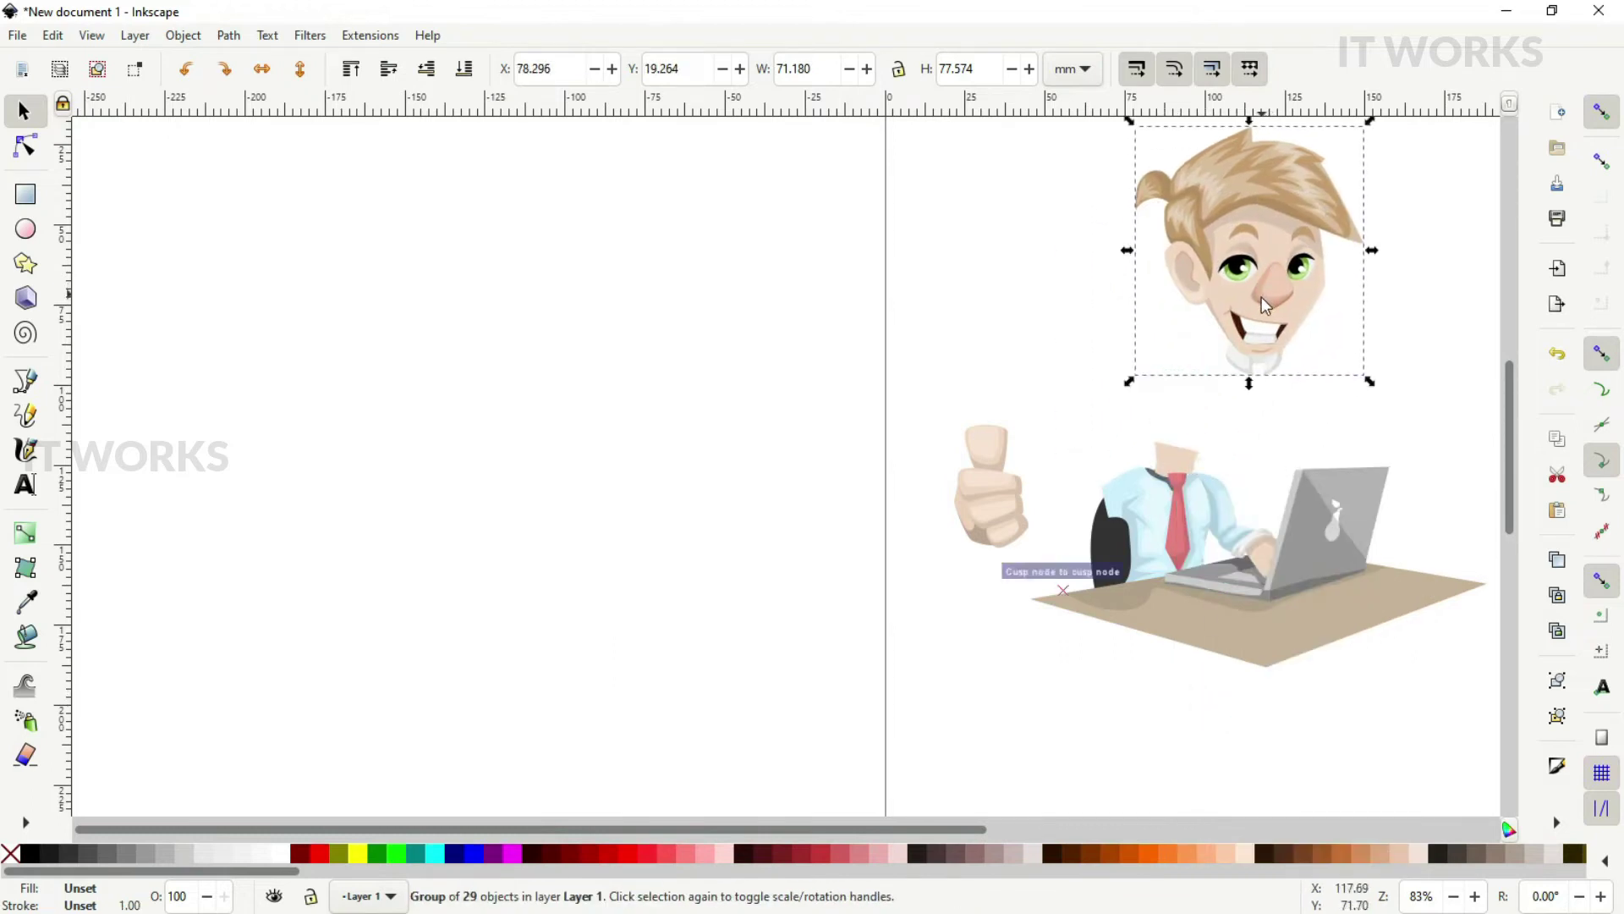
pyautogui.scroll(-2, 1252, 373)
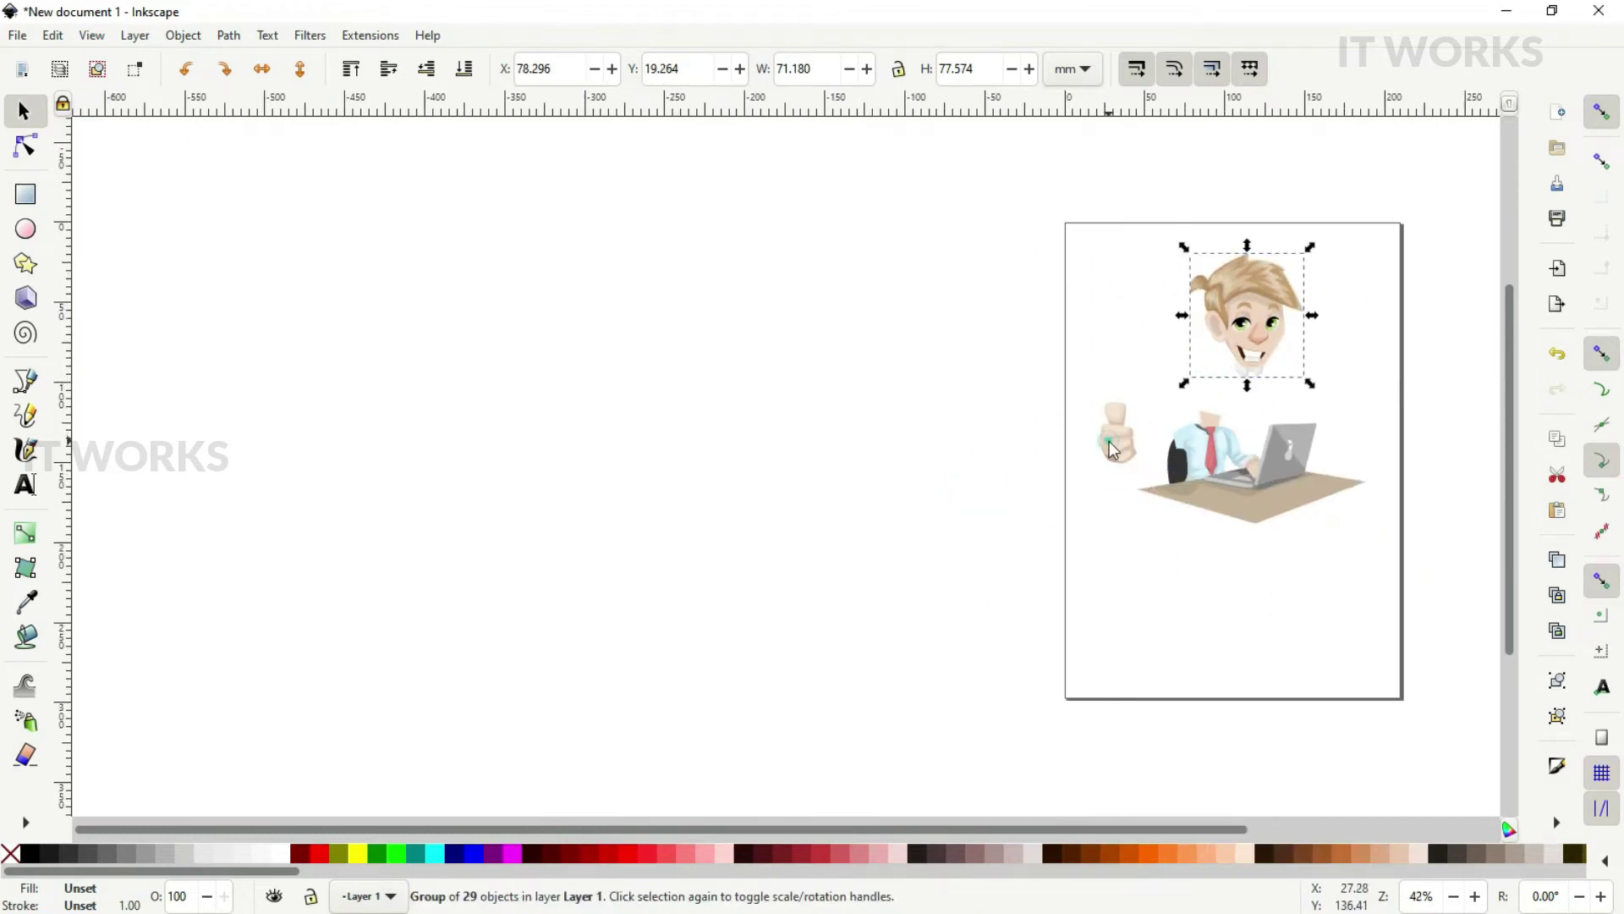
pyautogui.moveTo(1113, 451); pyautogui.dragTo(1043, 375)
pyautogui.moveTo(1230, 295); pyautogui.dragTo(1248, 244)
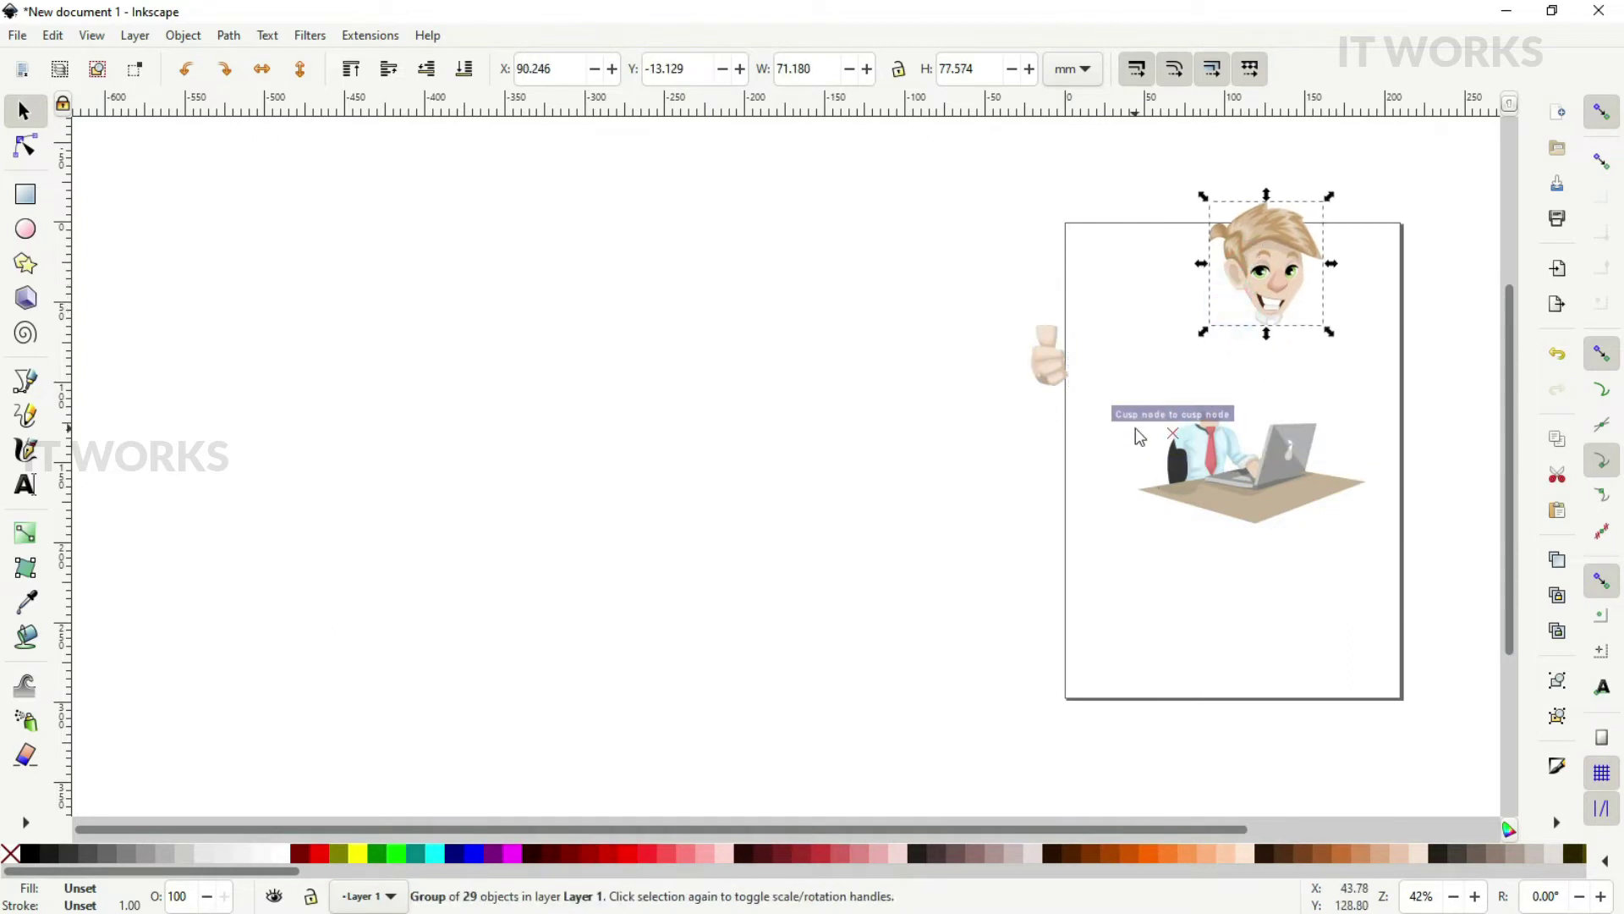
pyautogui.click(1104, 526)
# Select the desk and body group, then undo the last change
pyautogui.moveTo(1113, 375); pyautogui.dragTo(1416, 588)
pyautogui.scroll(4, 1344, 569)
pyautogui.scroll(5, 1194, 539)
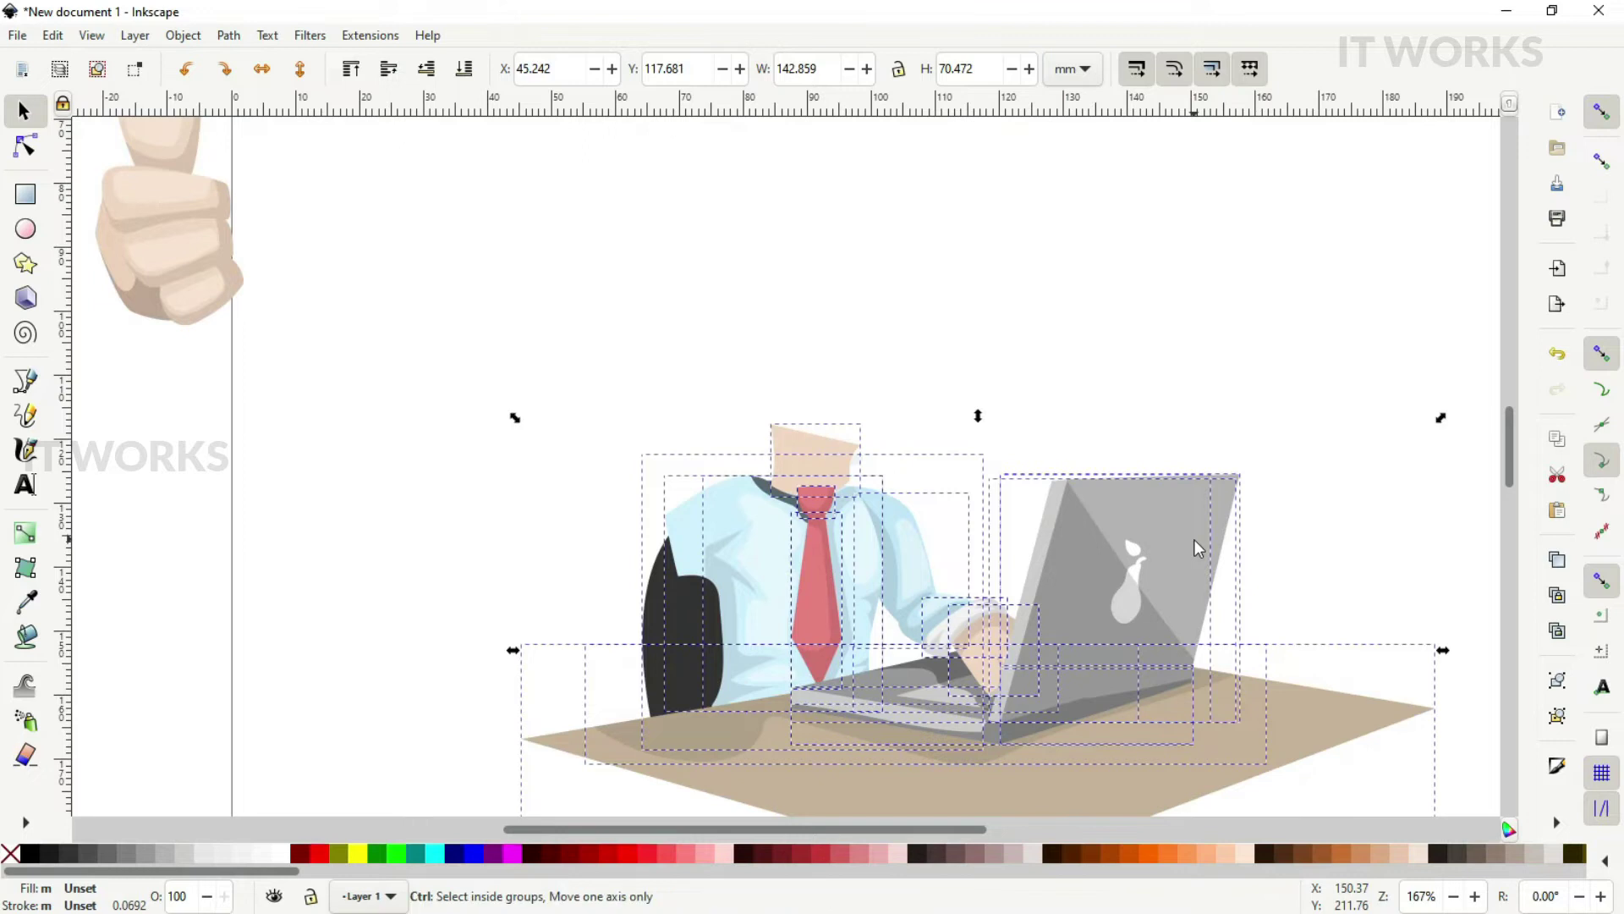
pyautogui.click(1195, 540)
pyautogui.scroll(-8, 1020, 477)
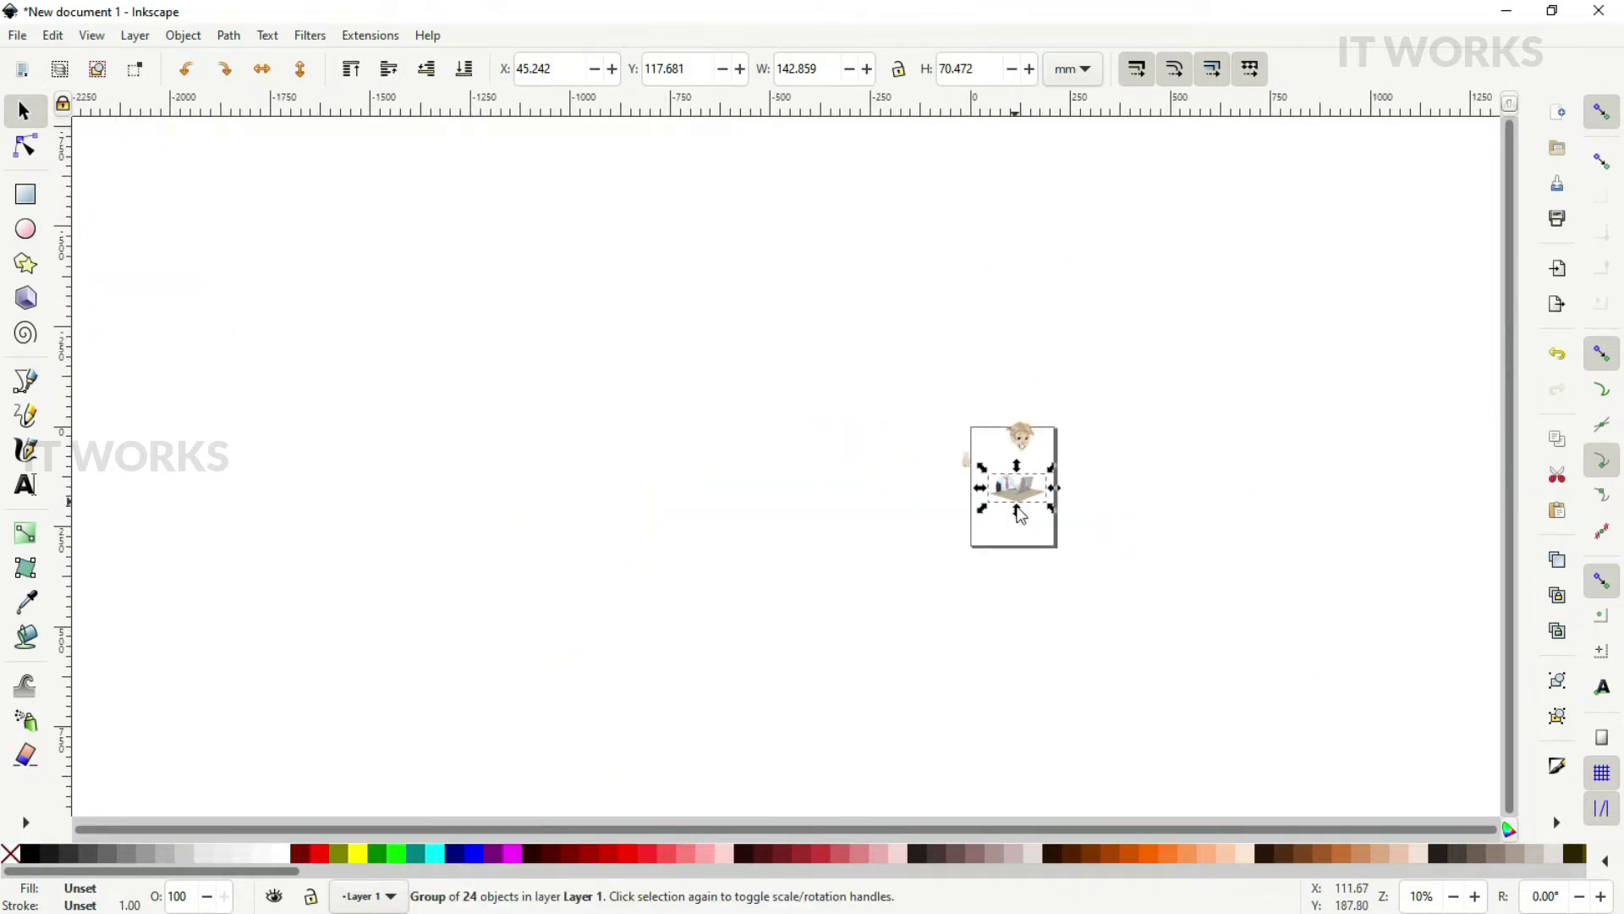
pyautogui.scroll(4, 1020, 508)
pyautogui.hotkey('ctrl', 'z')
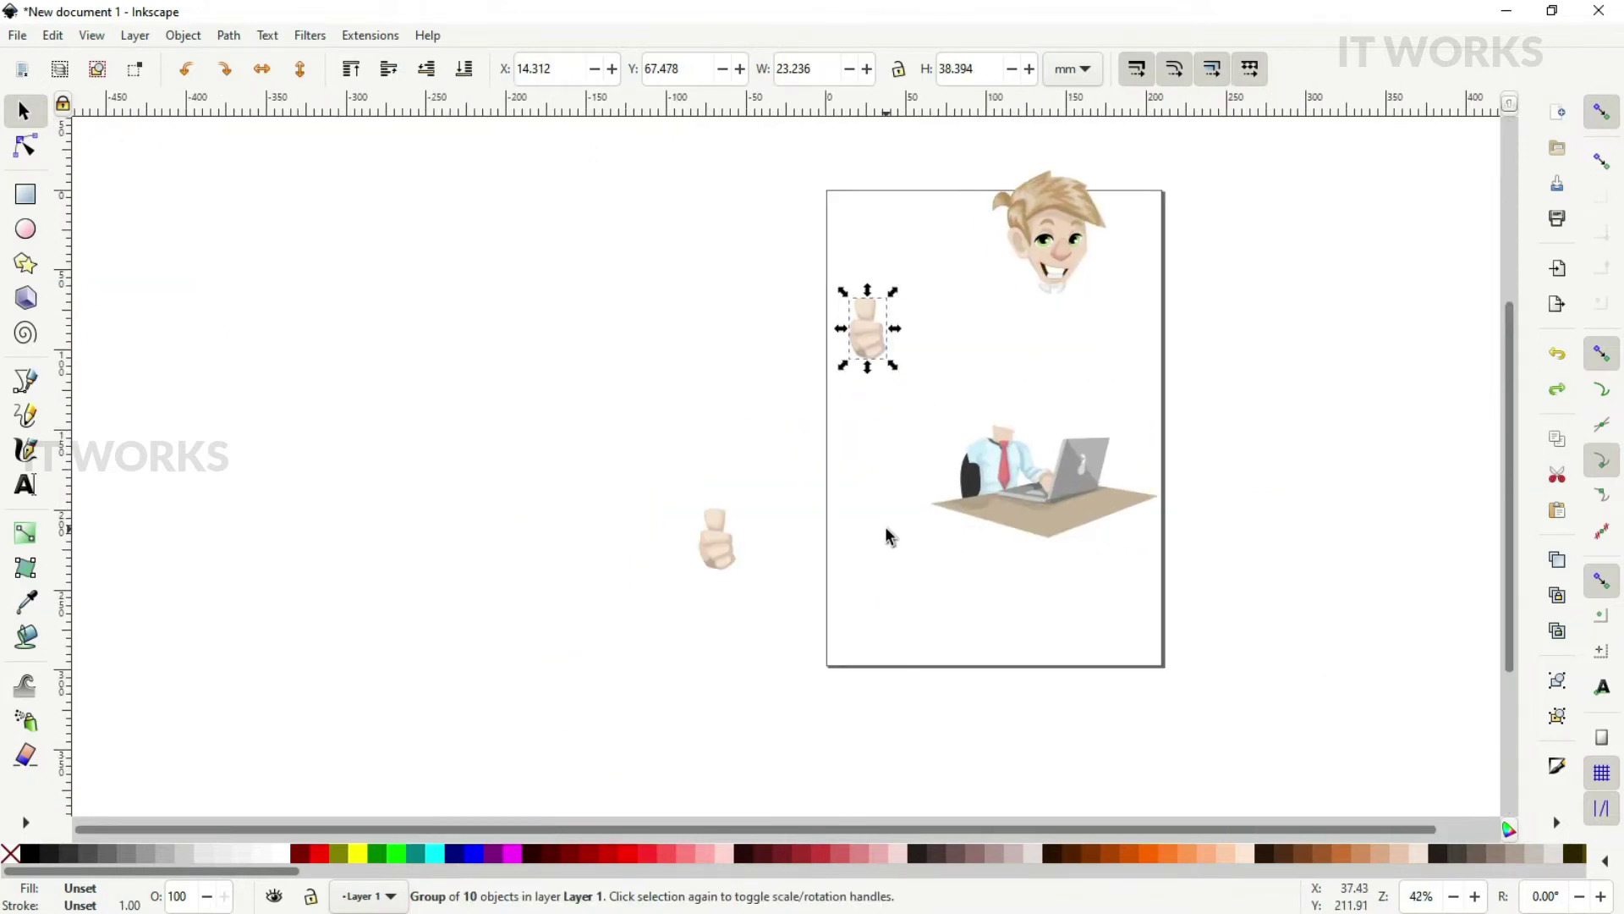
# Copy the thumbs-up hand and the head group into the PowerPoint slide
pyautogui.press('ctrl')
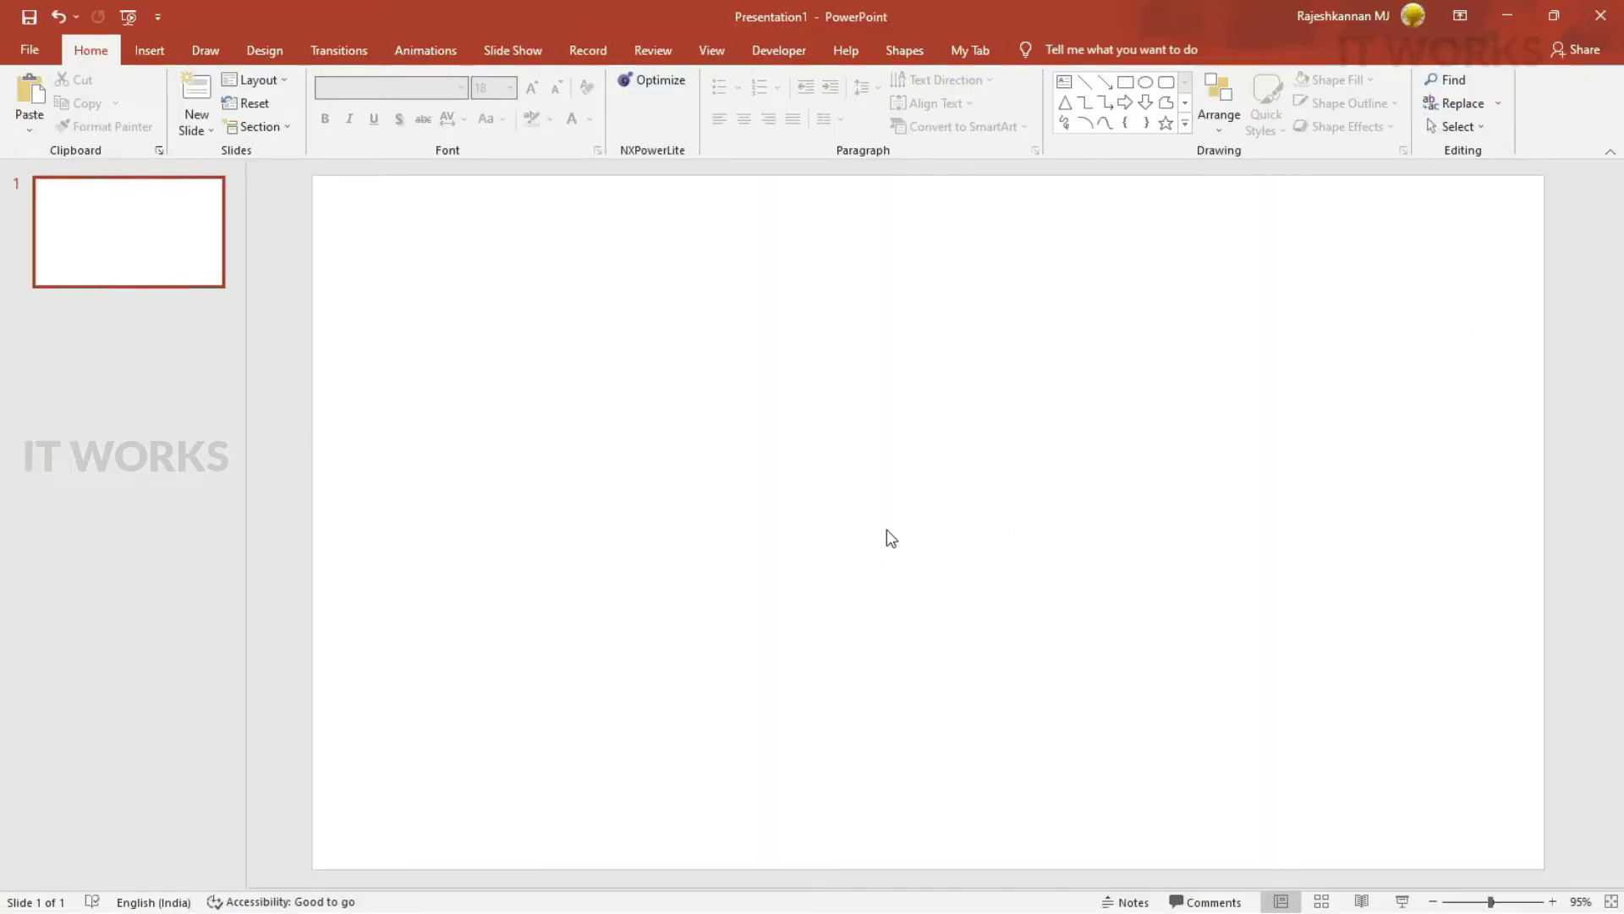
pyautogui.hotkey('ctrl', 'v')
pyautogui.hotkey('alt', 'Tab')
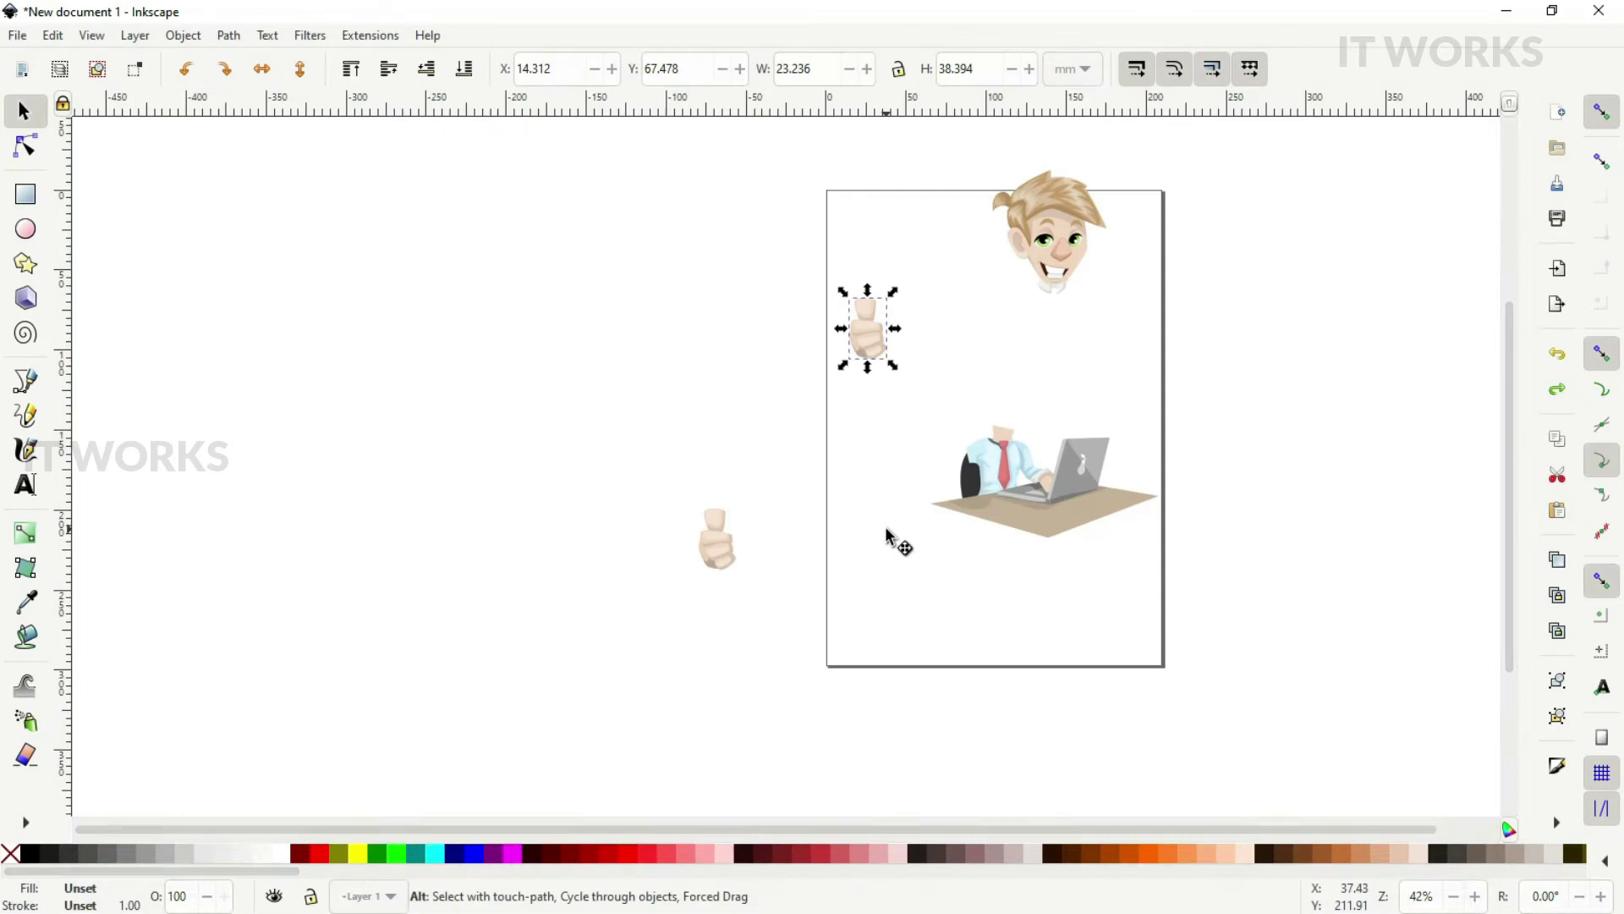
pyautogui.click(1069, 220)
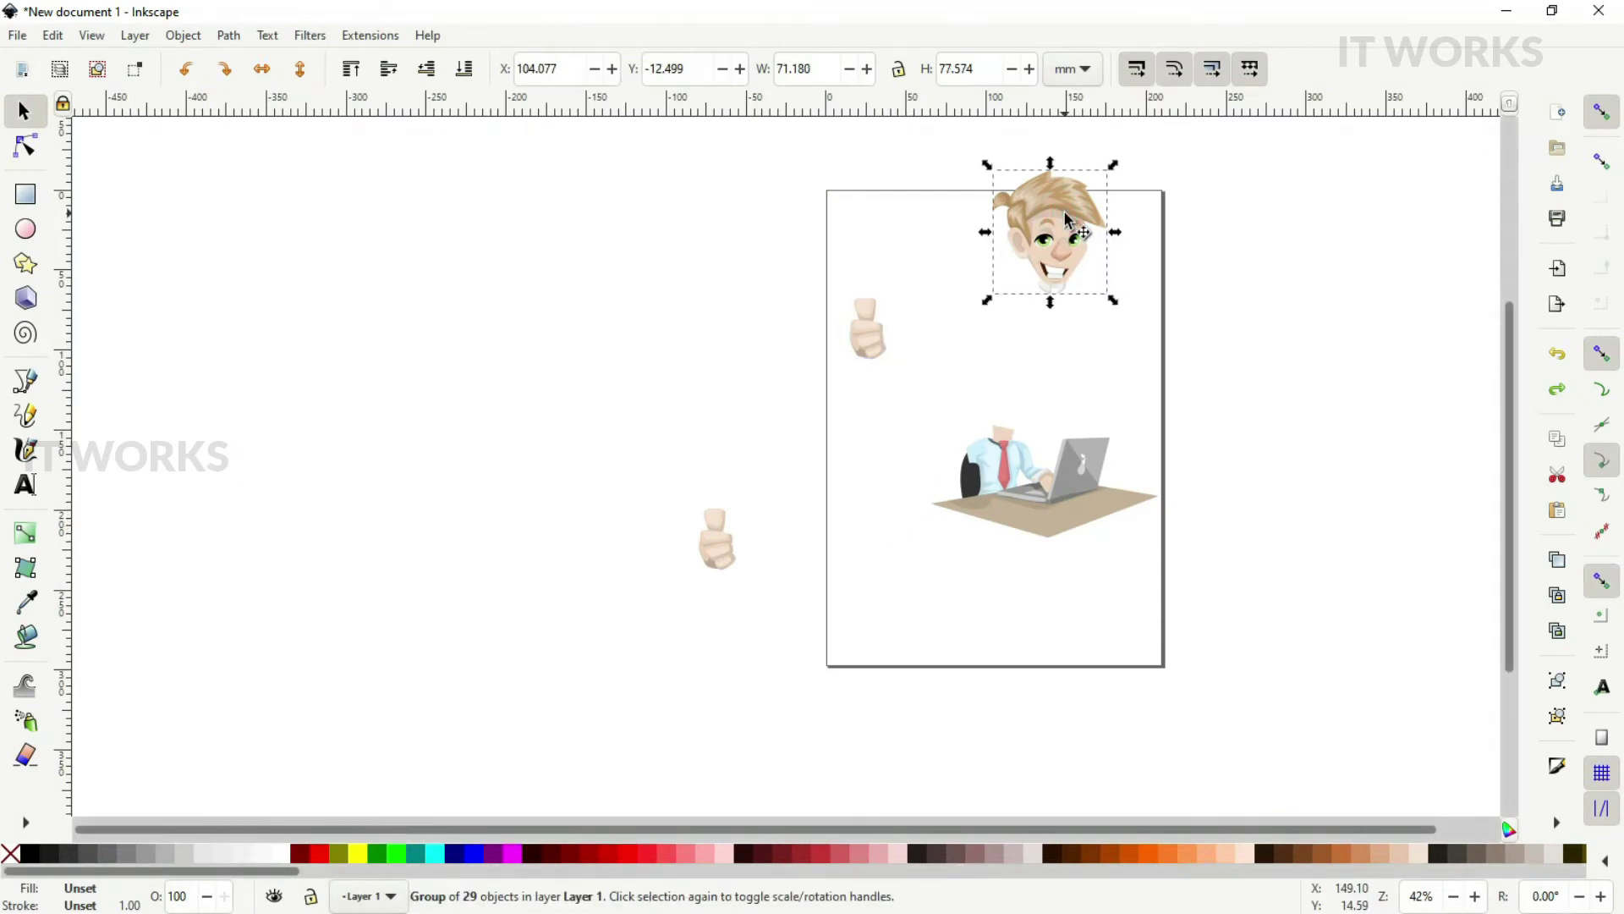
pyautogui.hotkey('ctrl', 'c')
pyautogui.hotkey('alt', 'Tab')
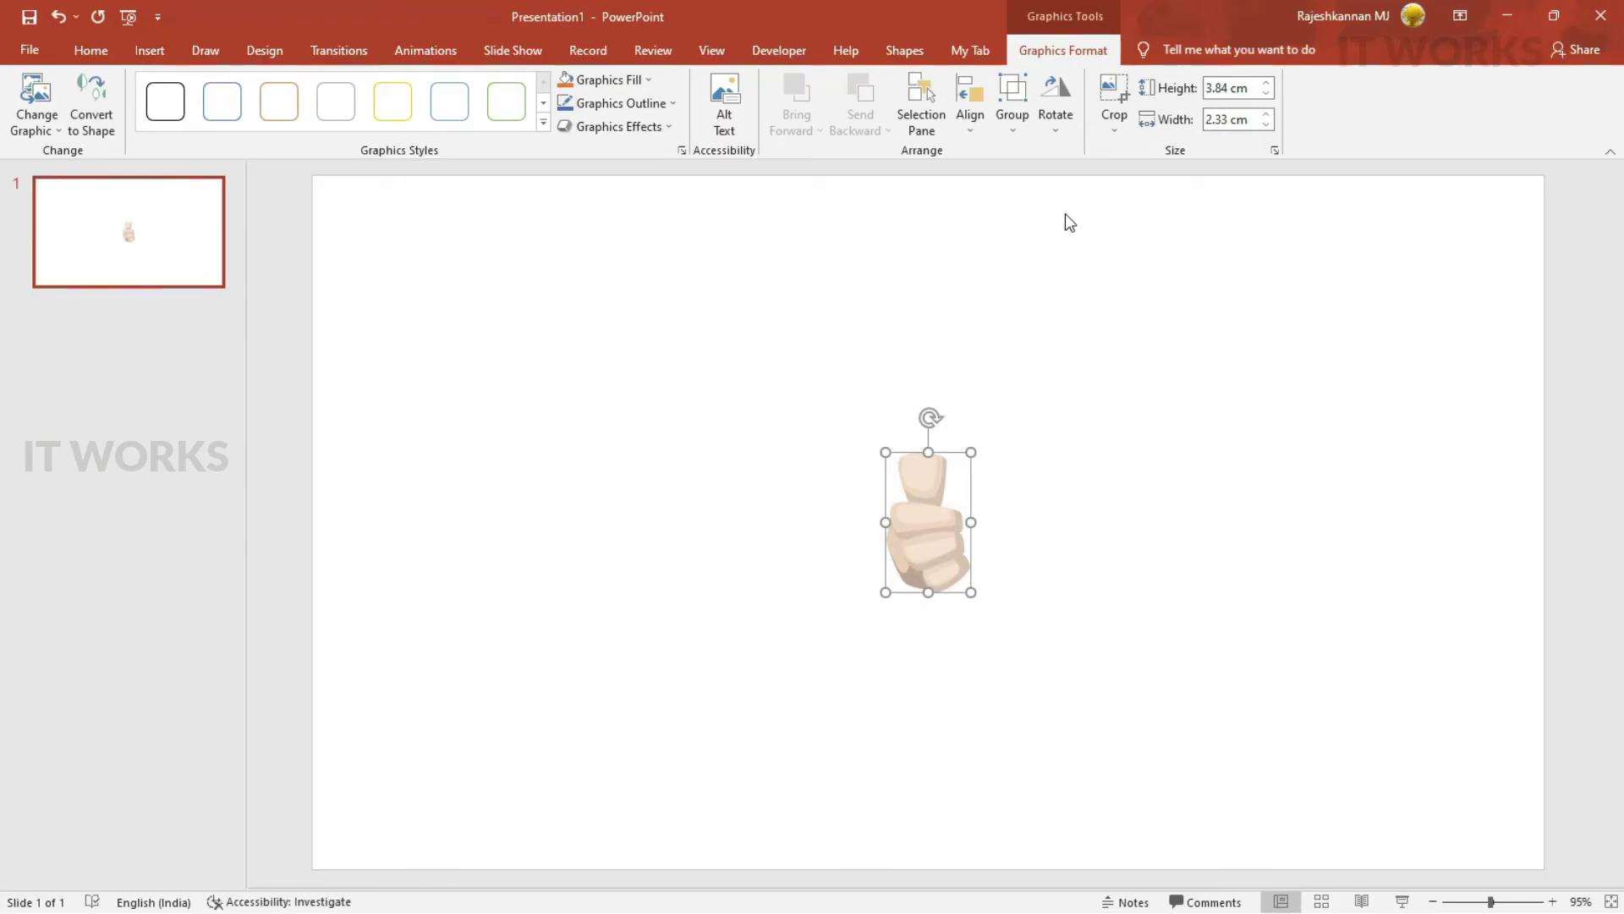
pyautogui.hotkey('ctrl', 'v')
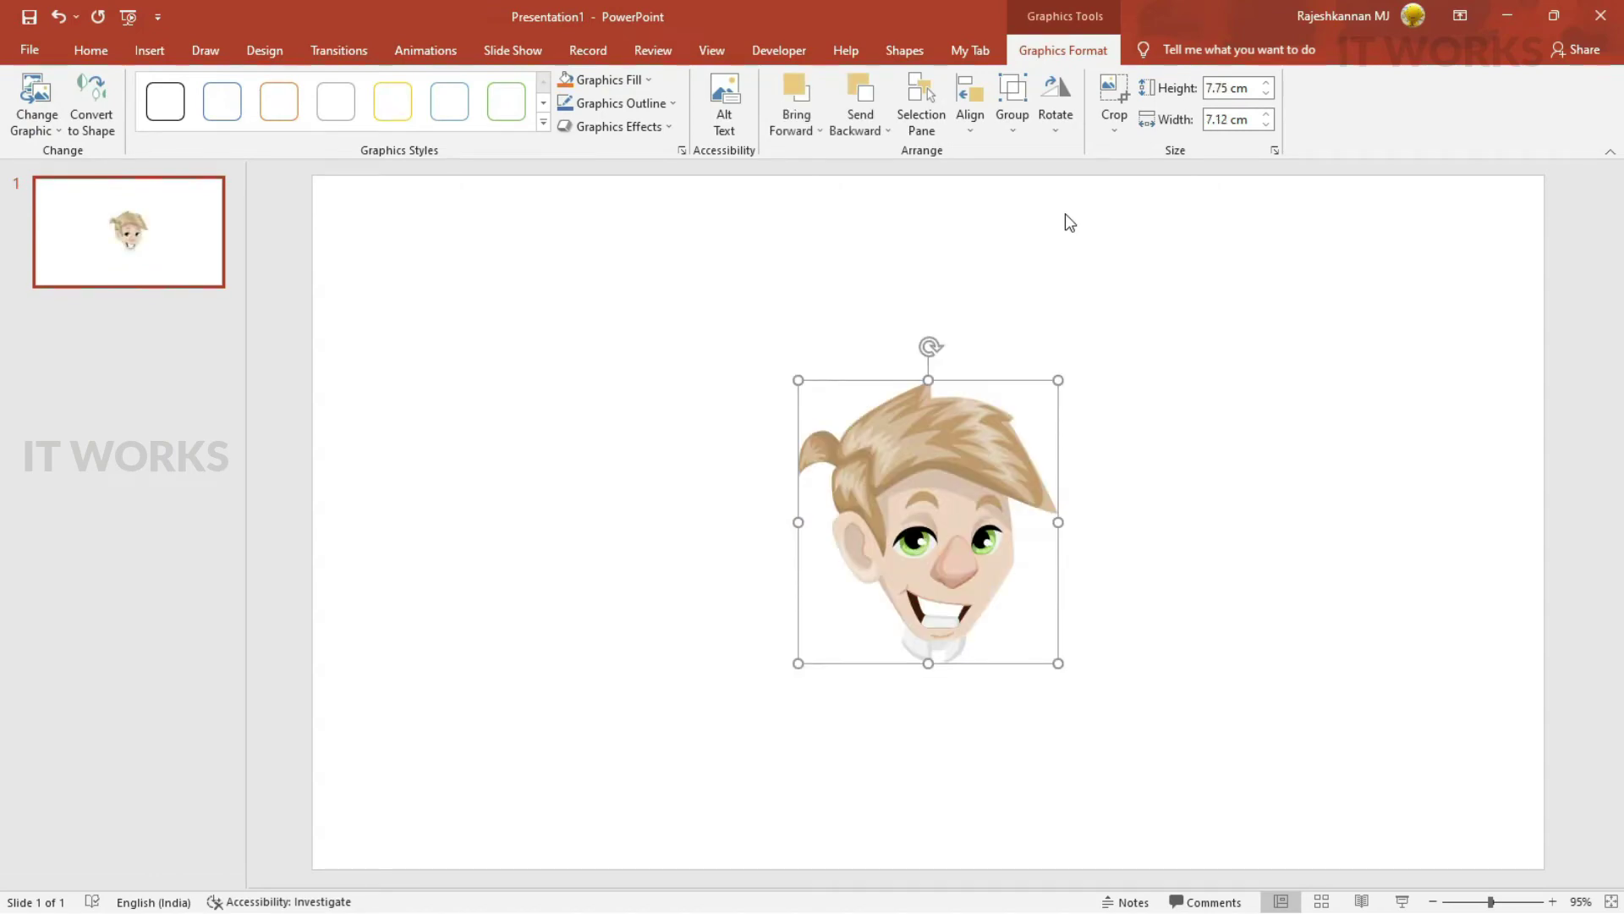
pyautogui.hotkey('alt', 'Tab')
pyautogui.click(1002, 486)
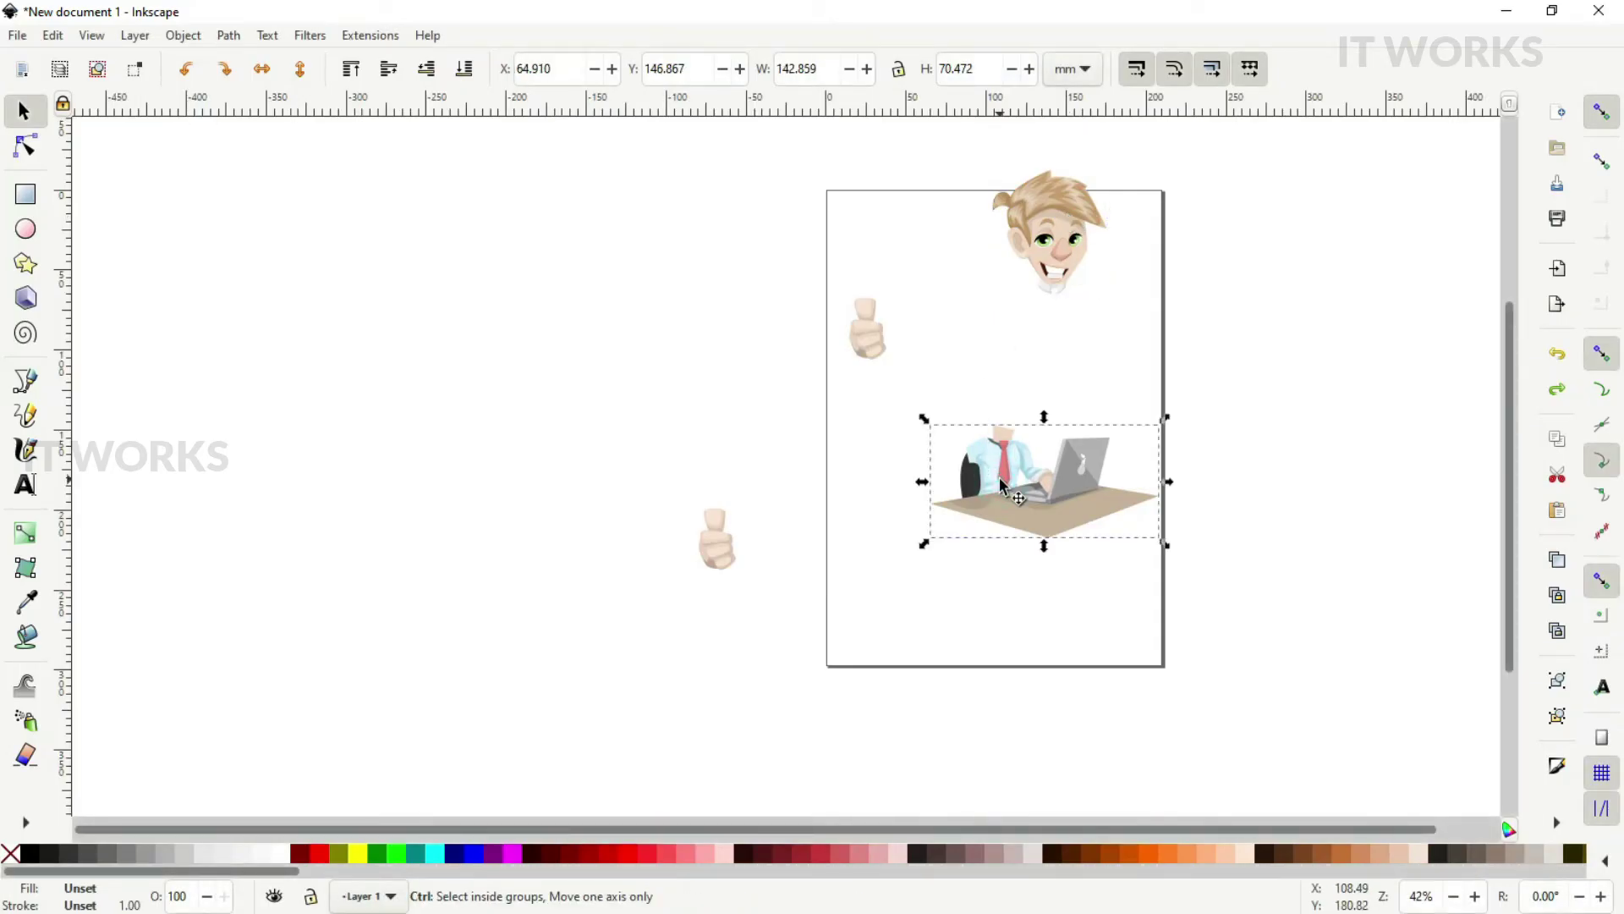